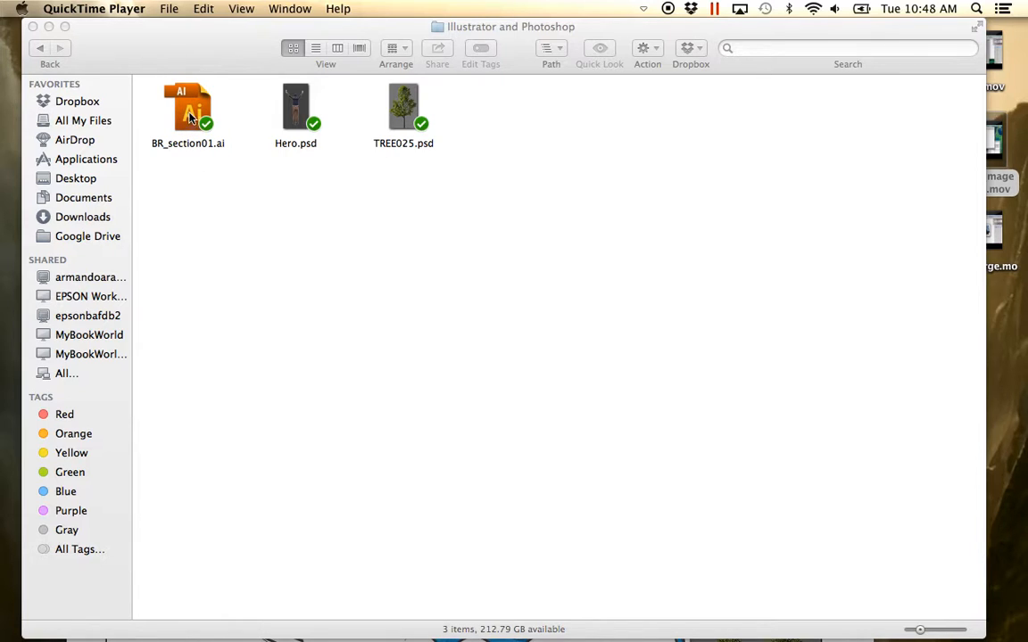
# Step: Switch to Illustrator and enlarge the BR_section01.ai document window to fill the workspace
pyautogui.moveTo(436, 622)
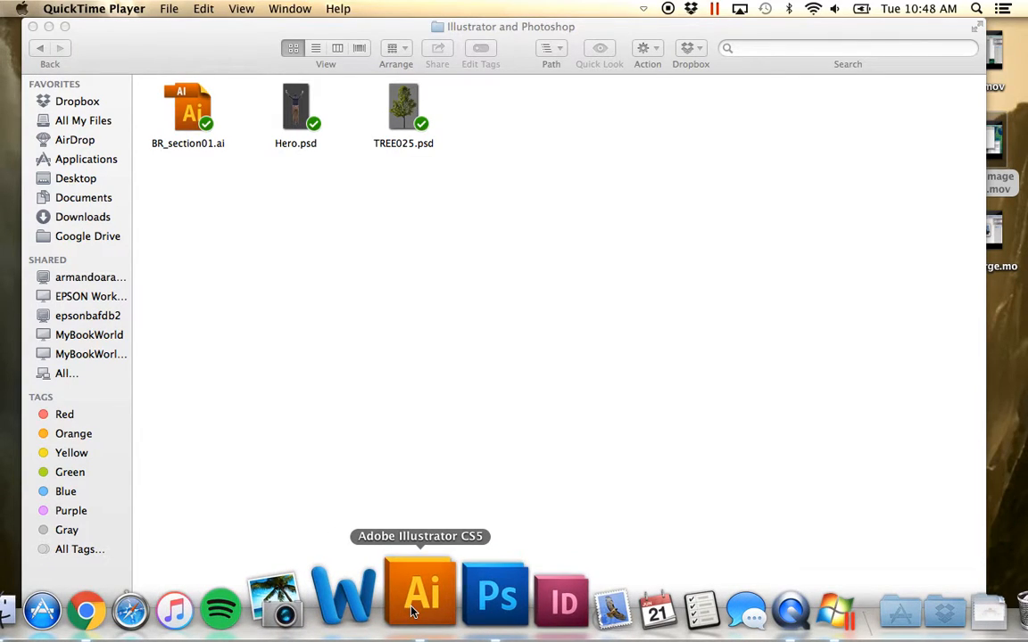
pyautogui.click(411, 596)
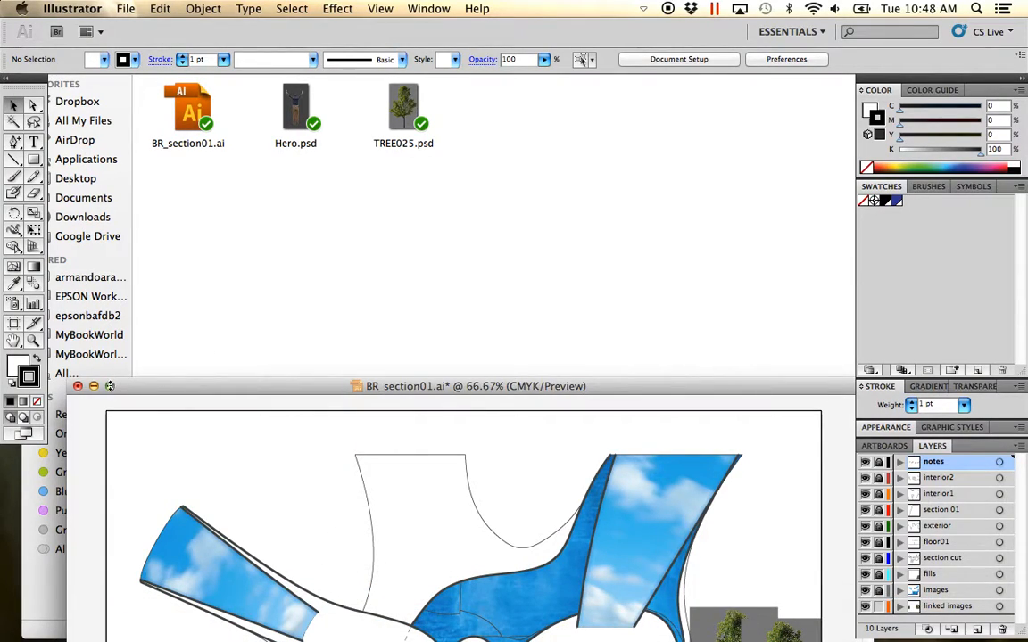
pyautogui.click(110, 386)
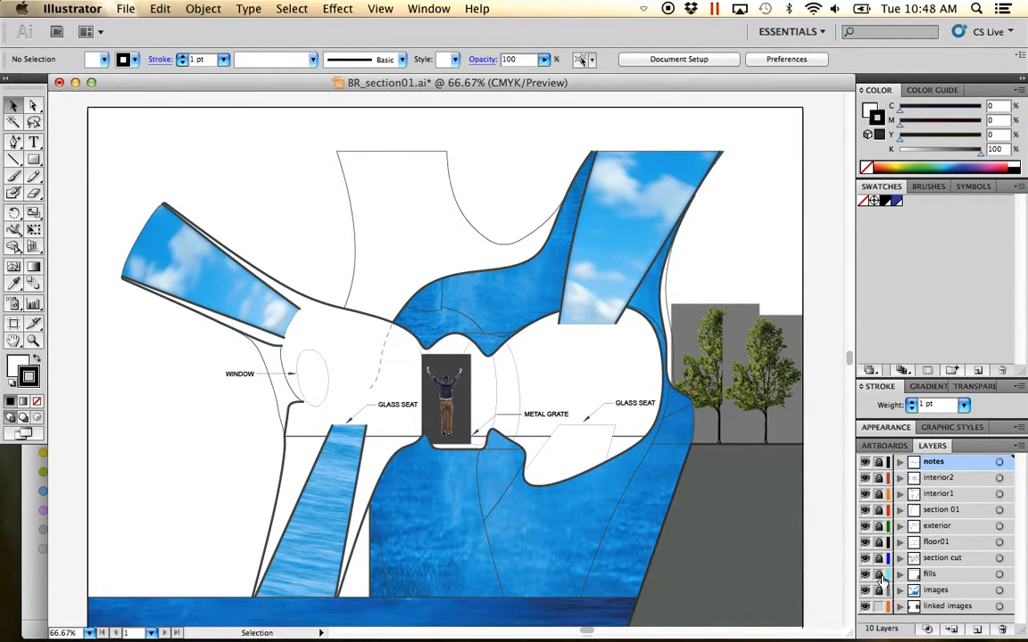
# Step: Toggle the images, fills and section cut layers off and back on to check what each contains
pyautogui.click(866, 591)
pyautogui.click(865, 591)
pyautogui.click(865, 574)
pyautogui.click(864, 574)
pyautogui.click(866, 557)
pyautogui.click(866, 558)
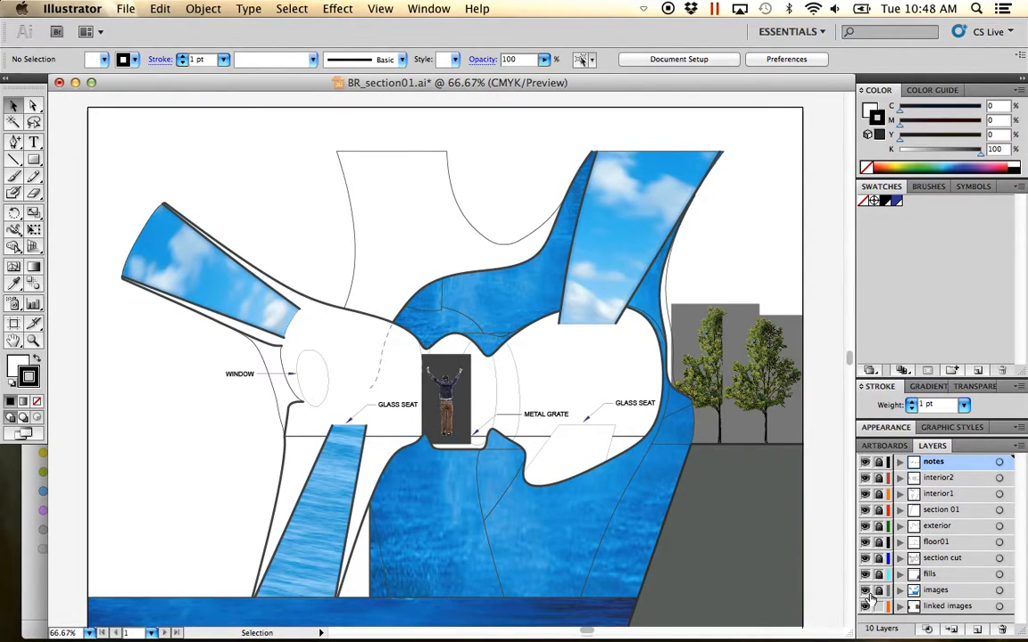
pyautogui.click(866, 591)
pyautogui.click(866, 590)
pyautogui.click(866, 591)
pyautogui.click(866, 591)
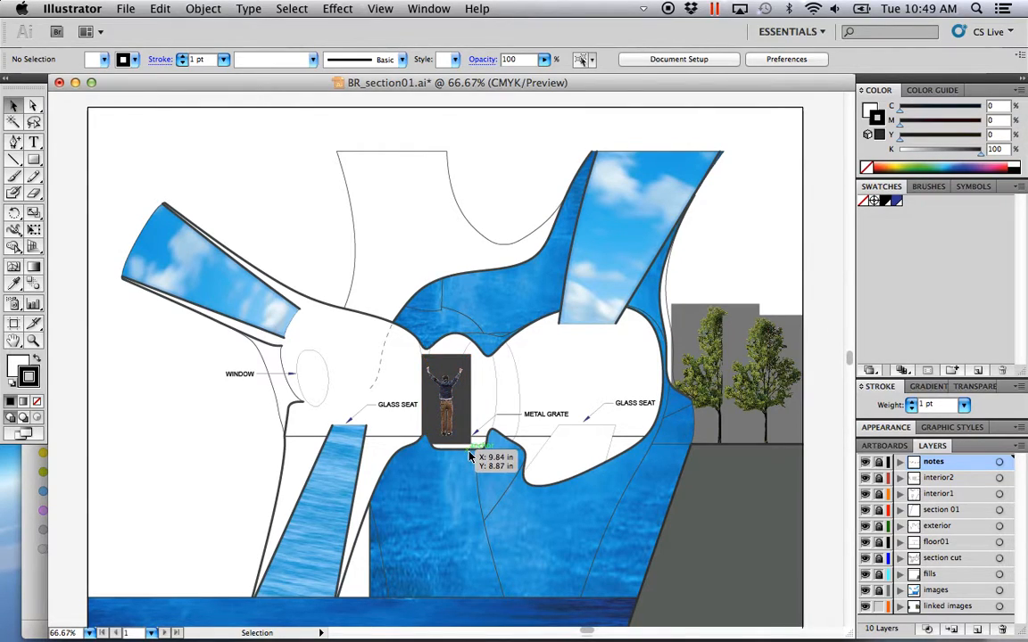
# Step: Examine the linked man and tree images and their grey backgrounds up close in the section drawing
pyautogui.press('z')
pyautogui.click(459, 406)
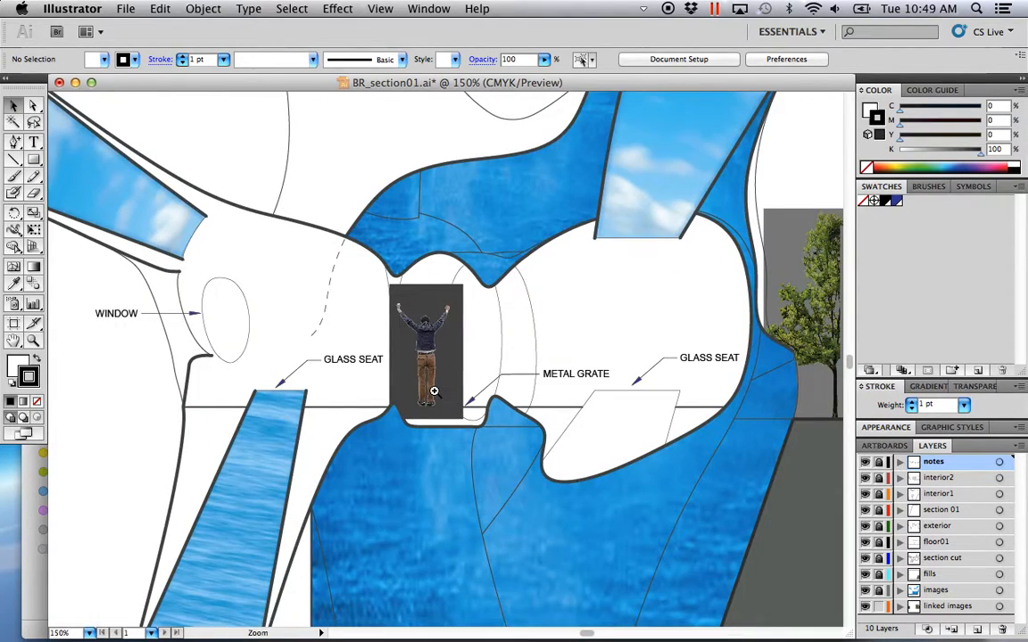
pyautogui.click(435, 391)
pyautogui.click(435, 379)
pyautogui.moveTo(498, 299); pyautogui.dragTo(210, 445)
pyautogui.moveTo(518, 289); pyautogui.dragTo(151, 320)
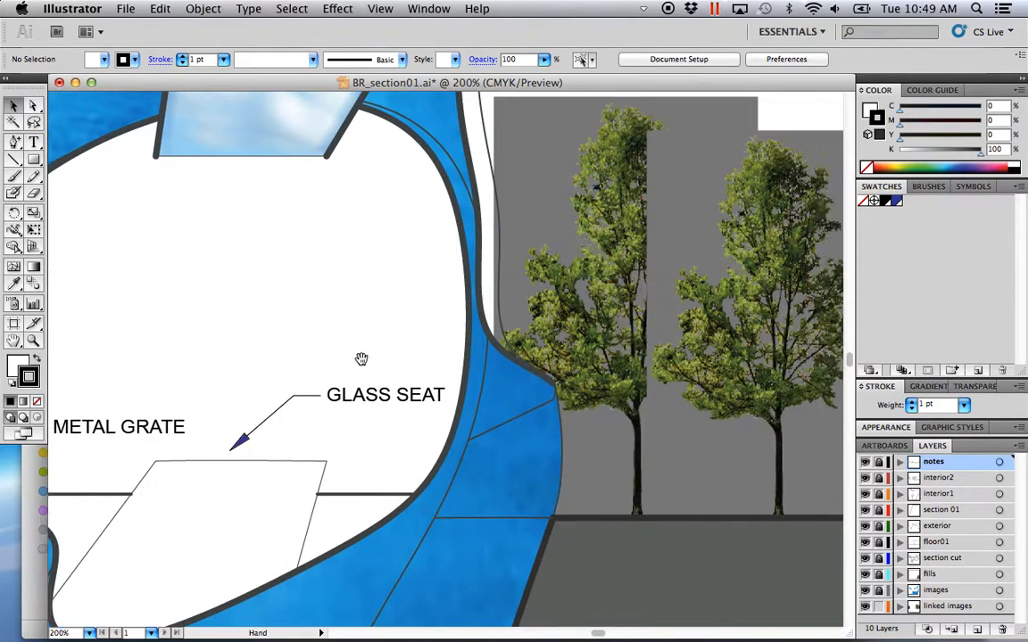
pyautogui.keyDown('alt'); pyautogui.keyDown('super'); pyautogui.click(454, 369); pyautogui.keyUp('super'); pyautogui.keyUp('alt')
pyautogui.keyDown('alt'); pyautogui.keyDown('super'); pyautogui.click(425, 374); pyautogui.keyUp('super'); pyautogui.keyUp('alt')
pyautogui.keyDown('alt'); pyautogui.keyDown('super'); pyautogui.click(367, 420); pyautogui.keyUp('super'); pyautogui.keyUp('alt')
pyautogui.moveTo(276, 417); pyautogui.dragTo(319, 474)
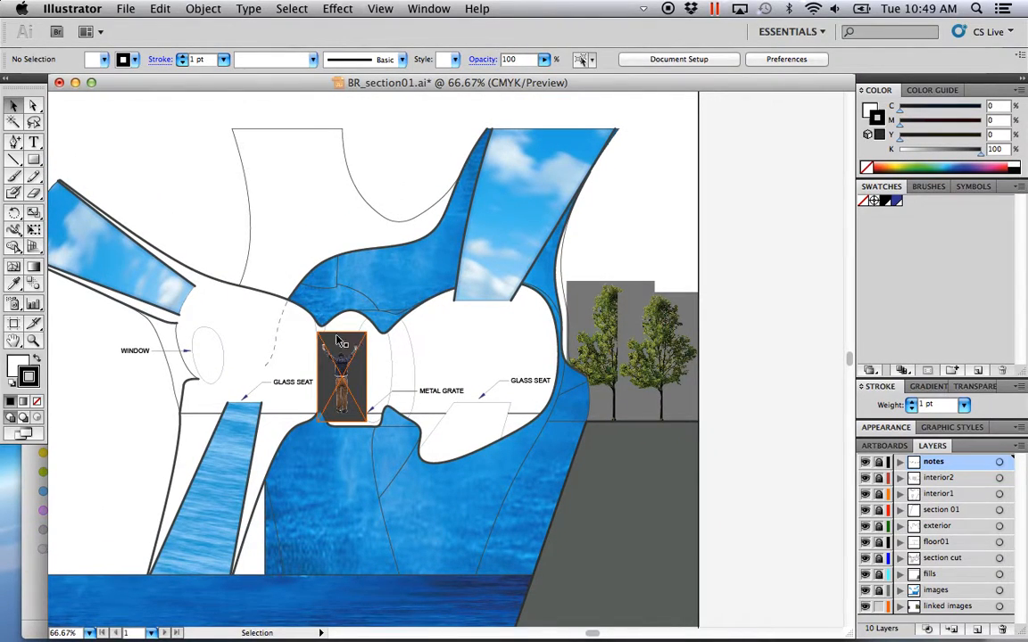
# Step: Uncover the Finder folder behind the drawing and open Hero.psd from it in Photoshop
pyautogui.moveTo(241, 90); pyautogui.dragTo(280, 236)
pyautogui.click(335, 186)
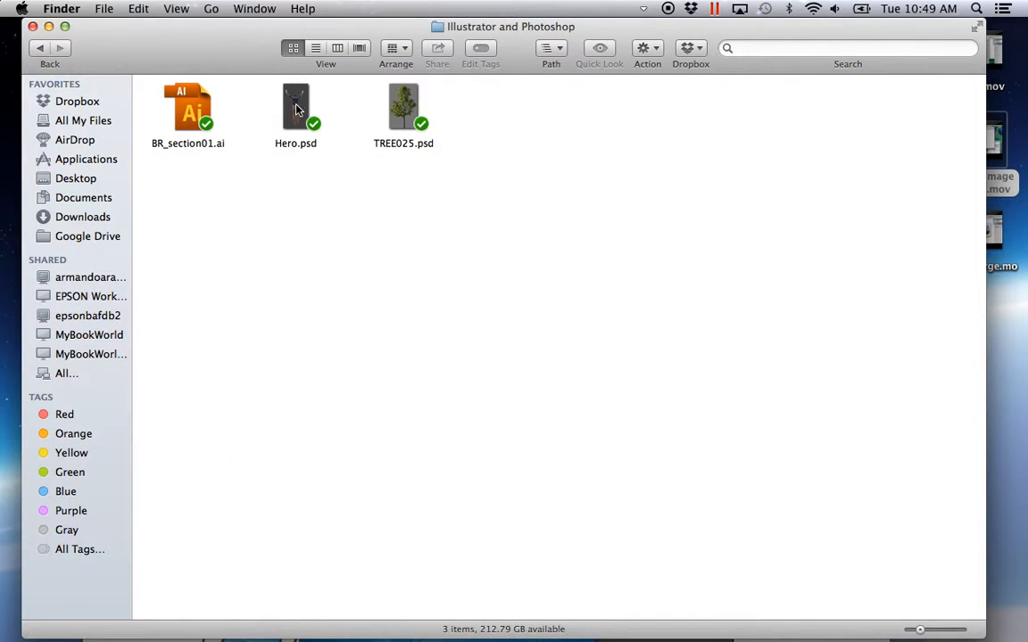
pyautogui.click(296, 106)
pyautogui.moveTo(296, 105); pyautogui.dragTo(455, 607)
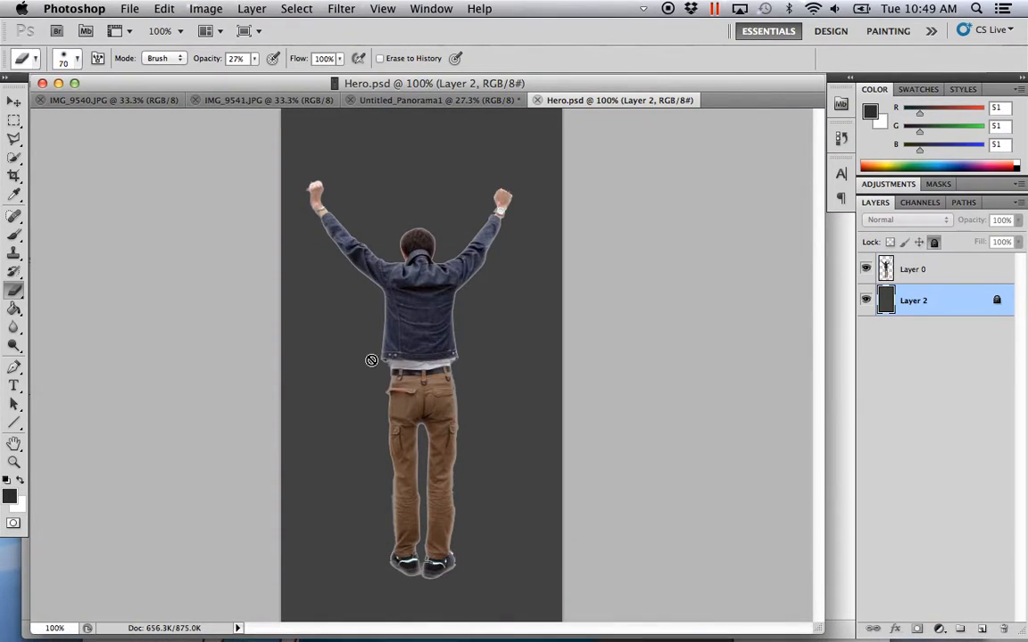
# Step: Hide the grey background Layer 2 in Hero.psd and save the file
pyautogui.click(866, 302)
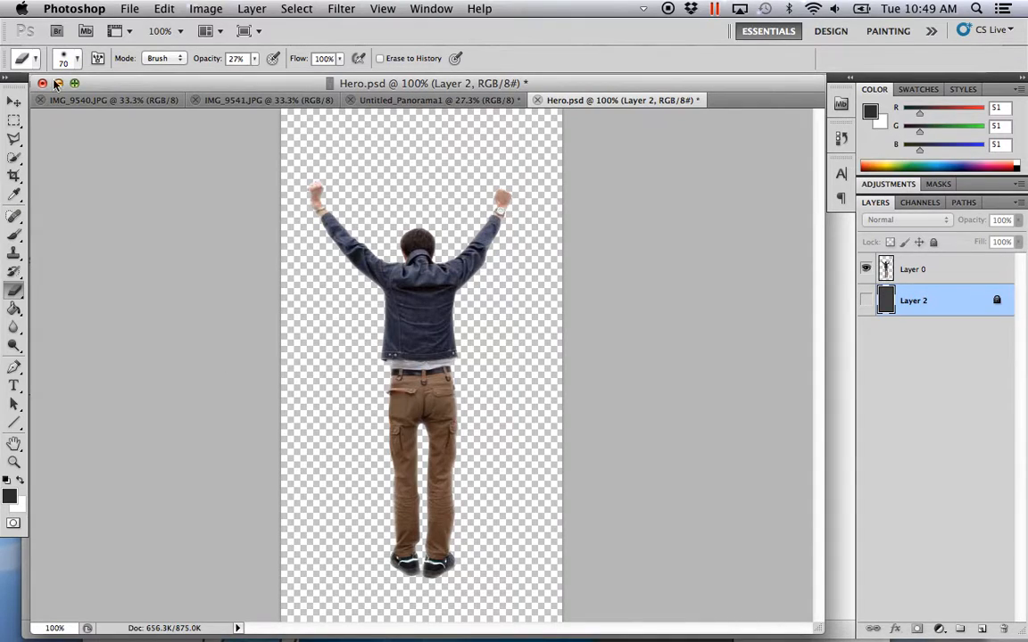
pyautogui.click(130, 11)
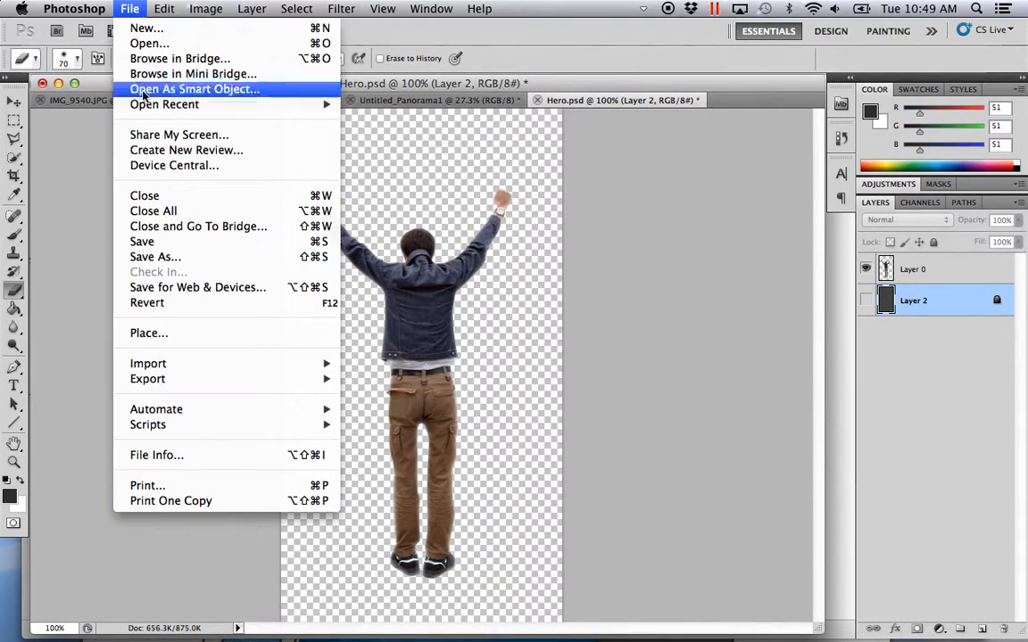
pyautogui.click(157, 244)
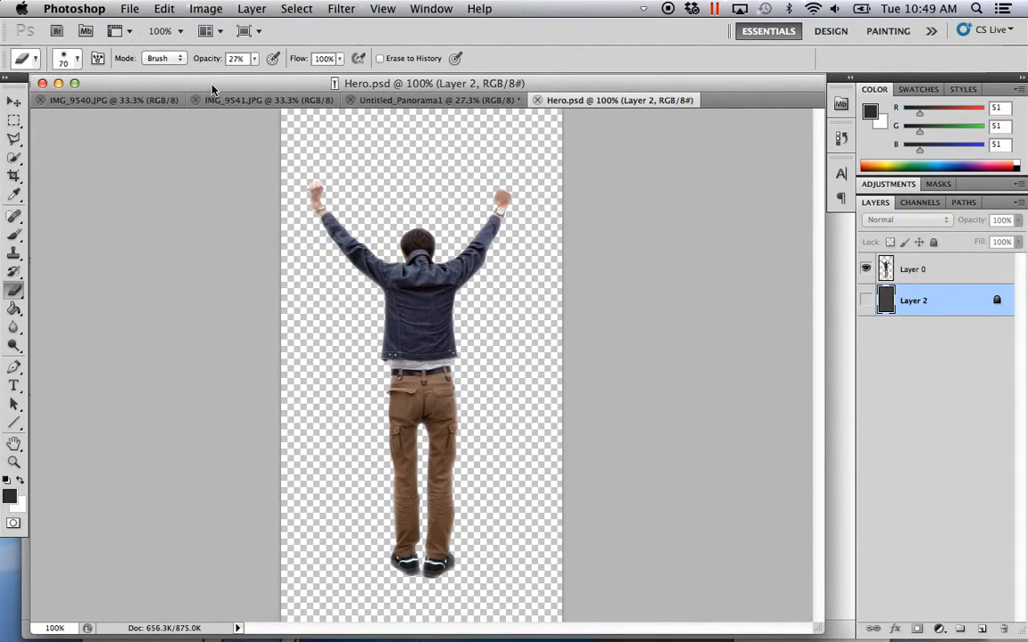
# Step: Switch back to Illustrator and update the modified linked files
pyautogui.click(428, 606)
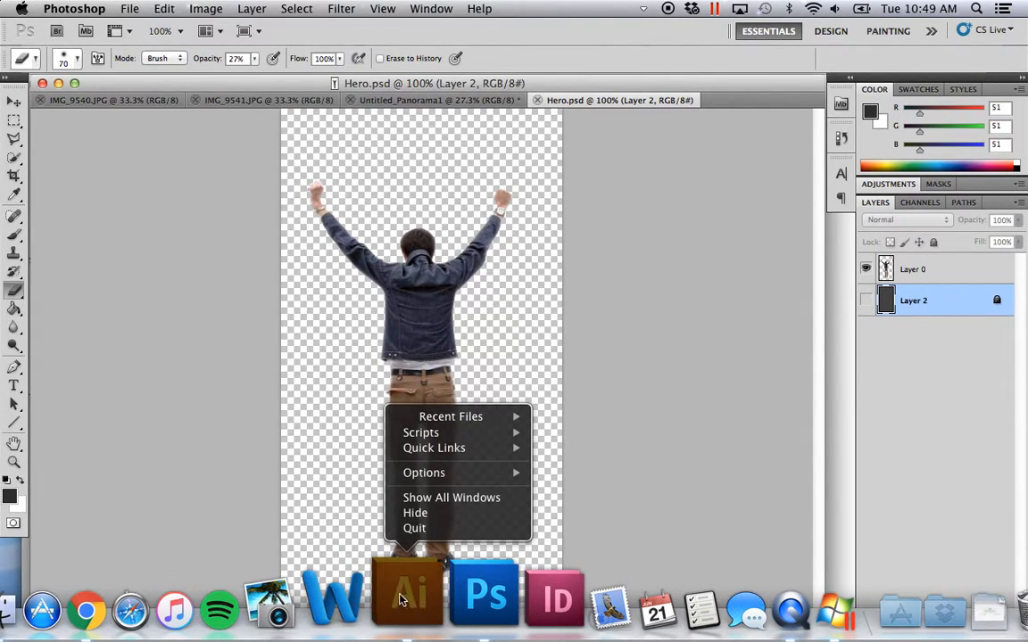
pyautogui.click(400, 600)
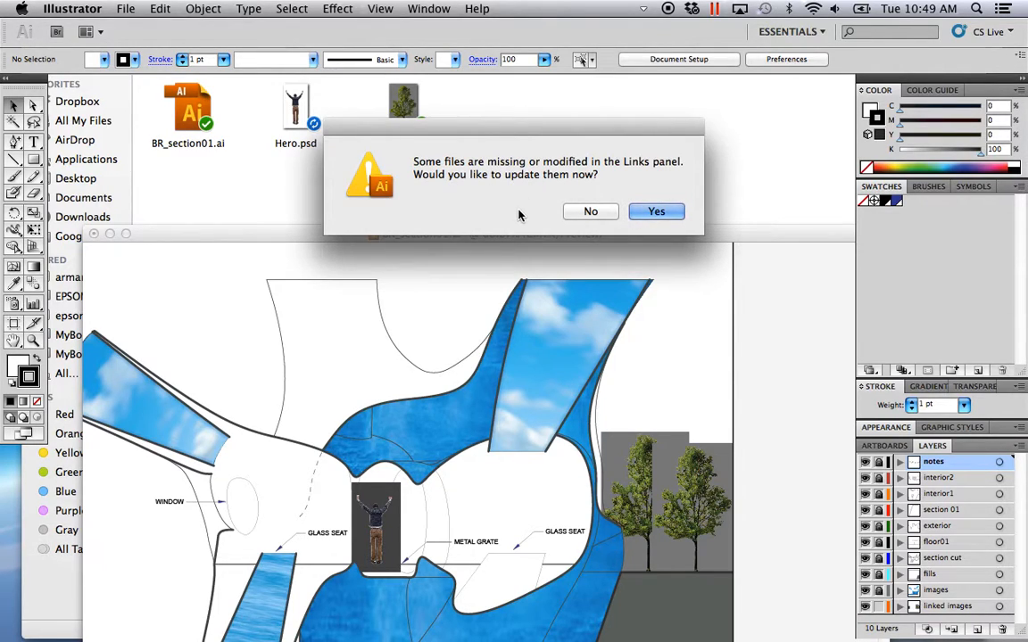
pyautogui.click(656, 211)
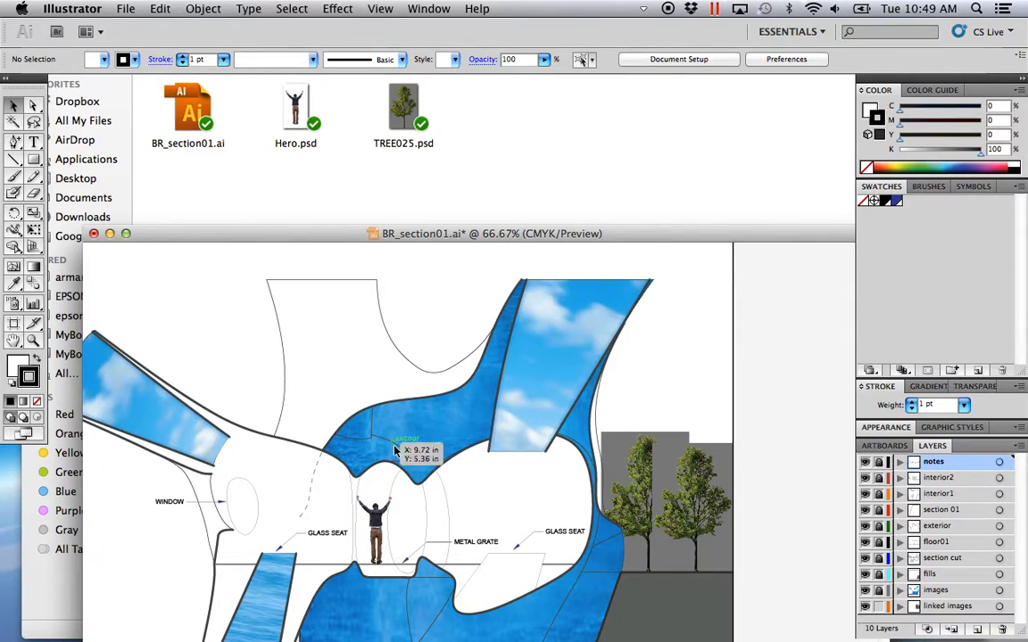
# Step: Inspect the updated man image and the edges of his raised hand up close, then check the whole section drawing
pyautogui.moveTo(422, 546); pyautogui.dragTo(307, 483)
pyautogui.moveTo(501, 482); pyautogui.dragTo(371, 415)
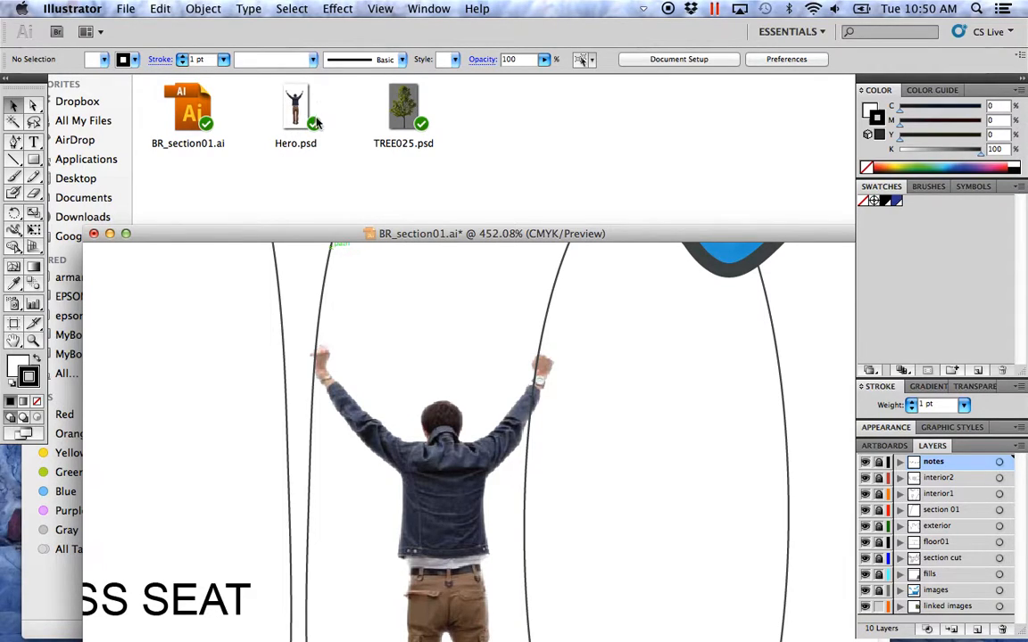
pyautogui.press('super+space')
pyautogui.moveTo(586, 430); pyautogui.dragTo(477, 341)
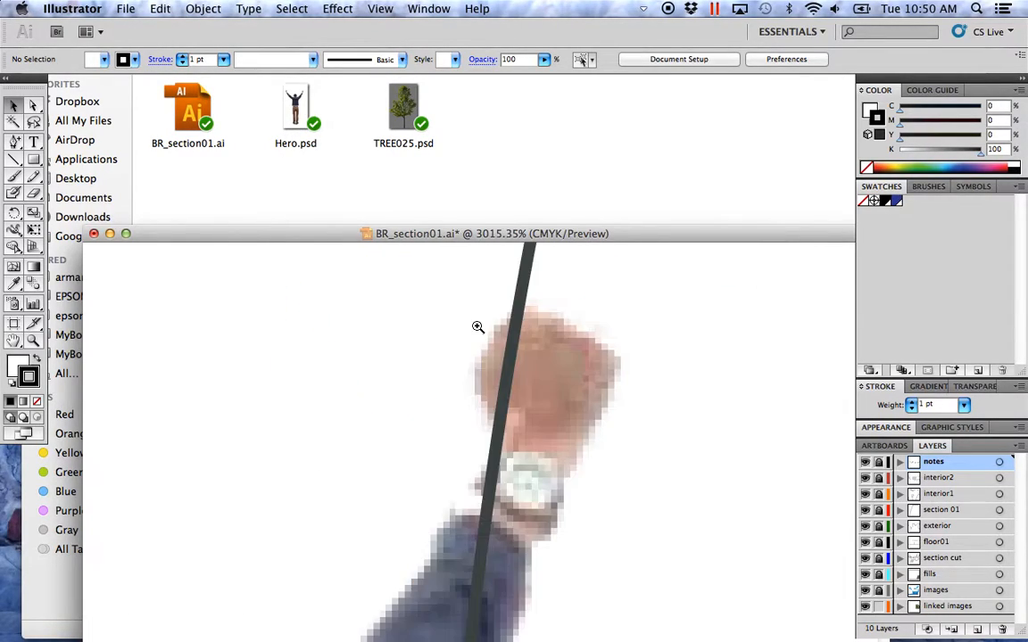
pyautogui.keyDown('alt'); pyautogui.keyDown('super'); pyautogui.click(546, 418); pyautogui.keyUp('super'); pyautogui.keyUp('alt')
pyautogui.keyDown('alt'); pyautogui.keyDown('super'); pyautogui.click(530, 417); pyautogui.keyUp('super'); pyautogui.keyUp('alt')
pyautogui.keyDown('alt'); pyautogui.keyDown('super'); pyautogui.click(520, 434); pyautogui.keyUp('super'); pyautogui.keyUp('alt')
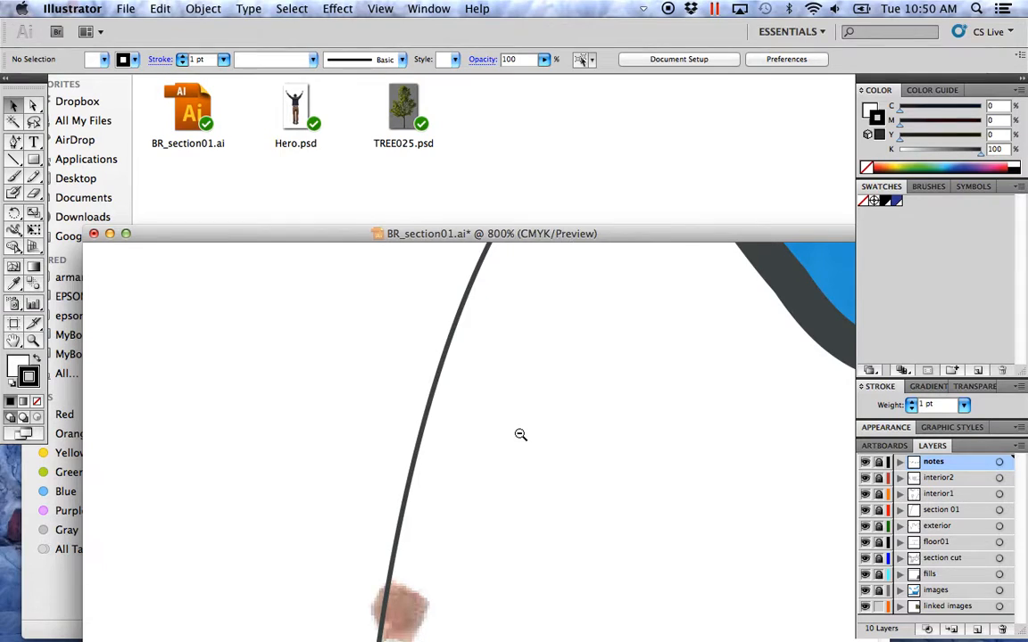
pyautogui.keyDown('alt'); pyautogui.keyDown('super'); pyautogui.click(520, 435); pyautogui.keyUp('super'); pyautogui.keyUp('alt')
pyautogui.keyDown('alt'); pyautogui.keyDown('super'); pyautogui.click(519, 434); pyautogui.keyUp('super'); pyautogui.keyUp('alt')
pyautogui.keyDown('alt'); pyautogui.keyDown('super'); pyautogui.click(519, 434); pyautogui.keyUp('super'); pyautogui.keyUp('alt')
pyautogui.keyDown('alt'); pyautogui.keyDown('super'); pyautogui.click(519, 434); pyautogui.keyUp('super'); pyautogui.keyUp('alt')
pyautogui.keyDown('alt'); pyautogui.keyDown('super'); pyautogui.click(519, 433); pyautogui.keyUp('super'); pyautogui.keyUp('alt')
pyautogui.keyDown('alt'); pyautogui.keyDown('super'); pyautogui.click(518, 434); pyautogui.keyUp('super'); pyautogui.keyUp('alt')
pyautogui.keyDown('alt'); pyautogui.keyDown('super'); pyautogui.click(519, 434); pyautogui.keyUp('super'); pyautogui.keyUp('alt')
pyautogui.keyDown('alt'); pyautogui.keyDown('super'); pyautogui.click(518, 434); pyautogui.keyUp('super'); pyautogui.keyUp('alt')
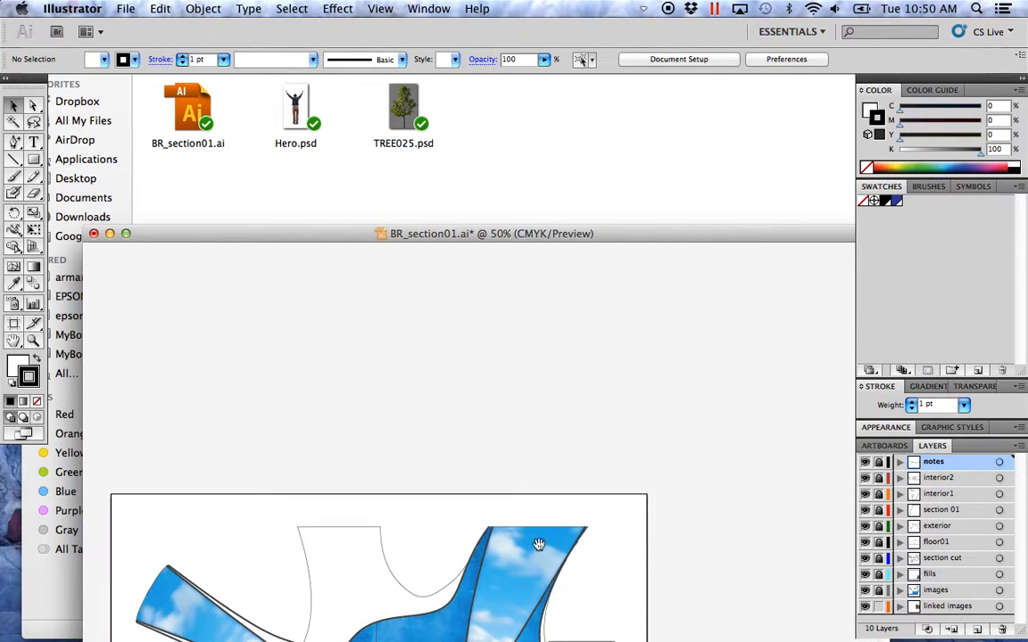
pyautogui.scroll(-5, 534, 516)
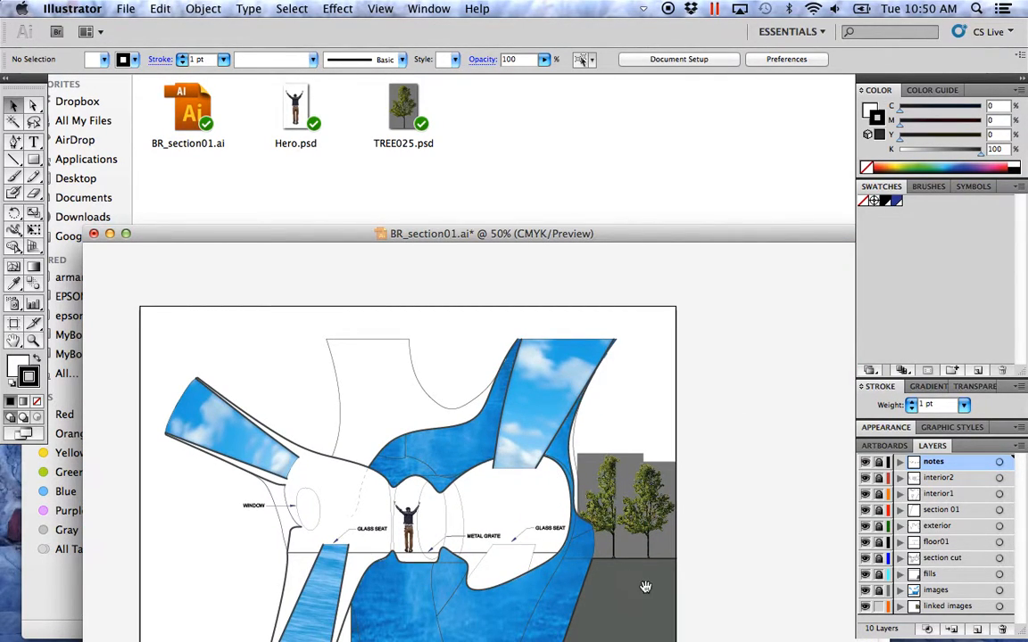
# Step: Check the two linked trees in the section drawing and open TREE025.psd from the Finder folder in Photoshop
pyautogui.moveTo(645, 587); pyautogui.dragTo(565, 507)
pyautogui.moveTo(654, 502); pyautogui.dragTo(426, 334)
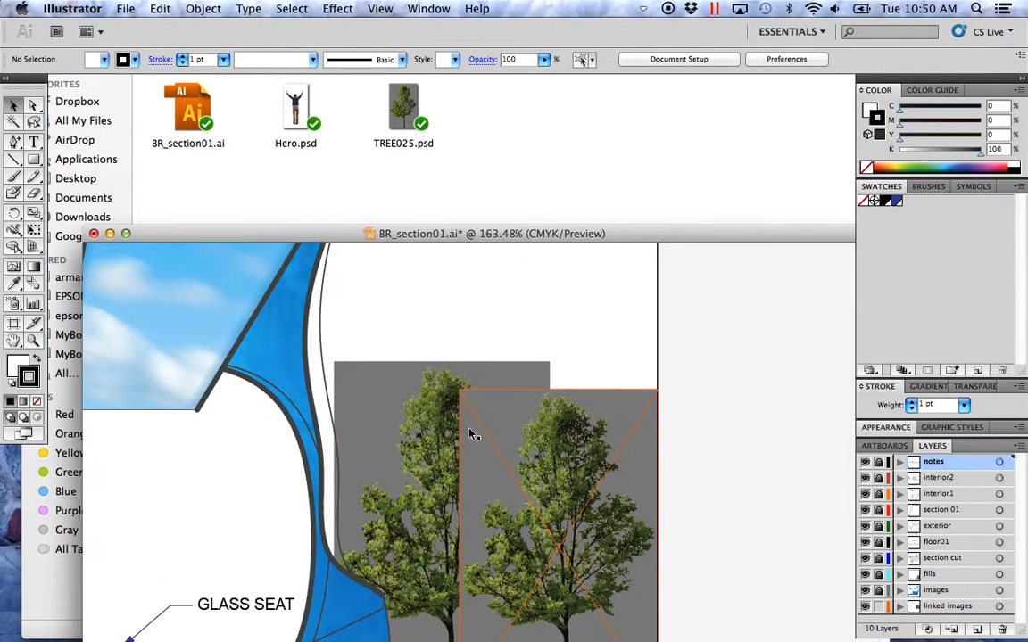
pyautogui.click(501, 173)
pyautogui.moveTo(397, 109); pyautogui.dragTo(467, 607)
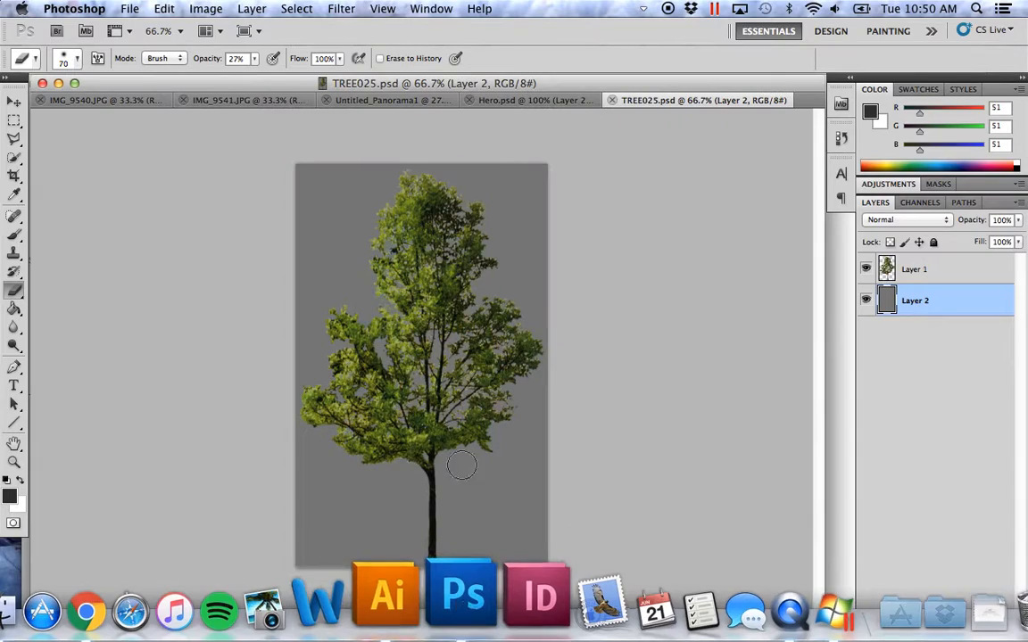
# Step: Hide the grey background Layer 2 in TREE025.psd and save the file
pyautogui.click(865, 302)
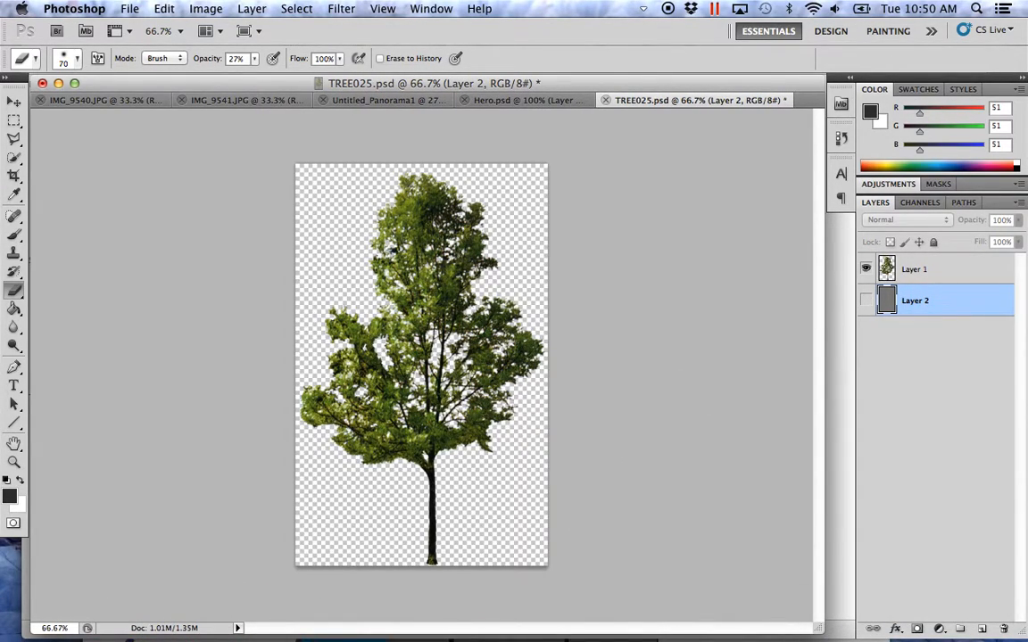
pyautogui.click(134, 11)
pyautogui.click(178, 236)
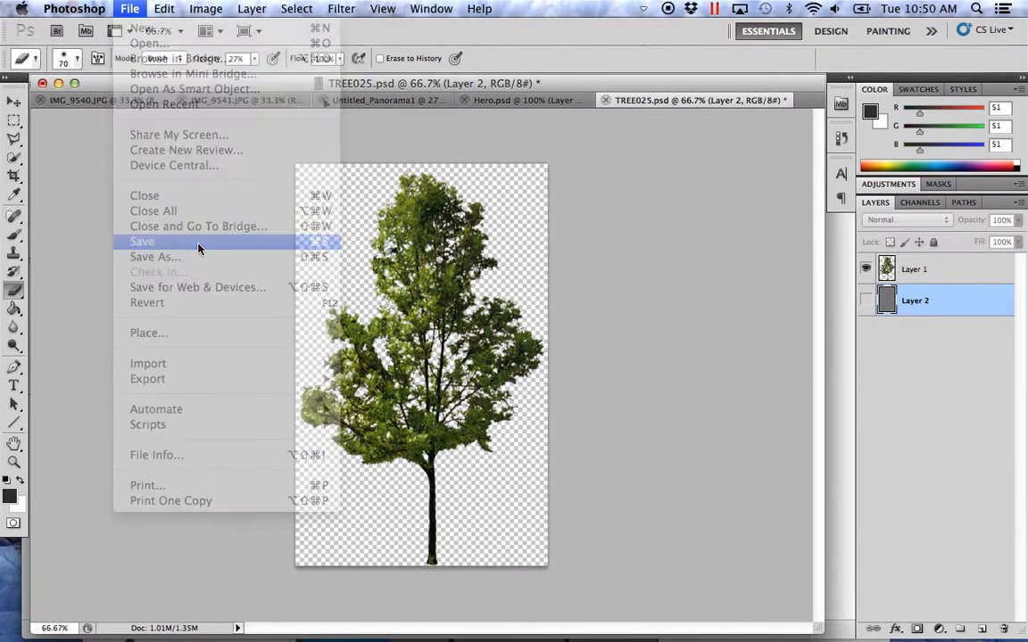
# Step: Return to Illustrator, update the modified tree links and enlarge the document window to fill the workspace
pyautogui.click(415, 615)
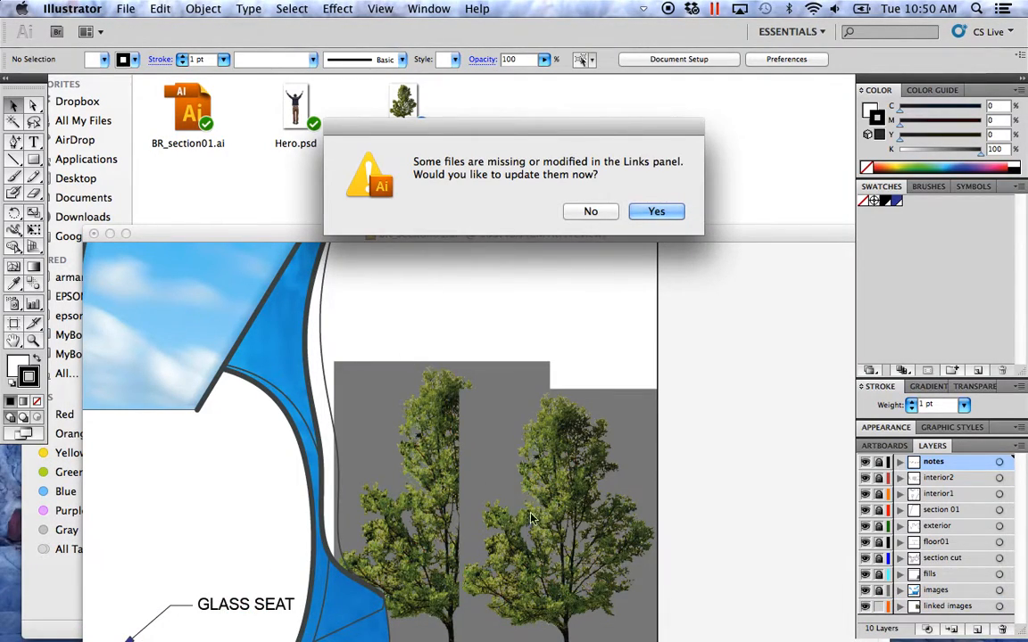
pyautogui.click(668, 216)
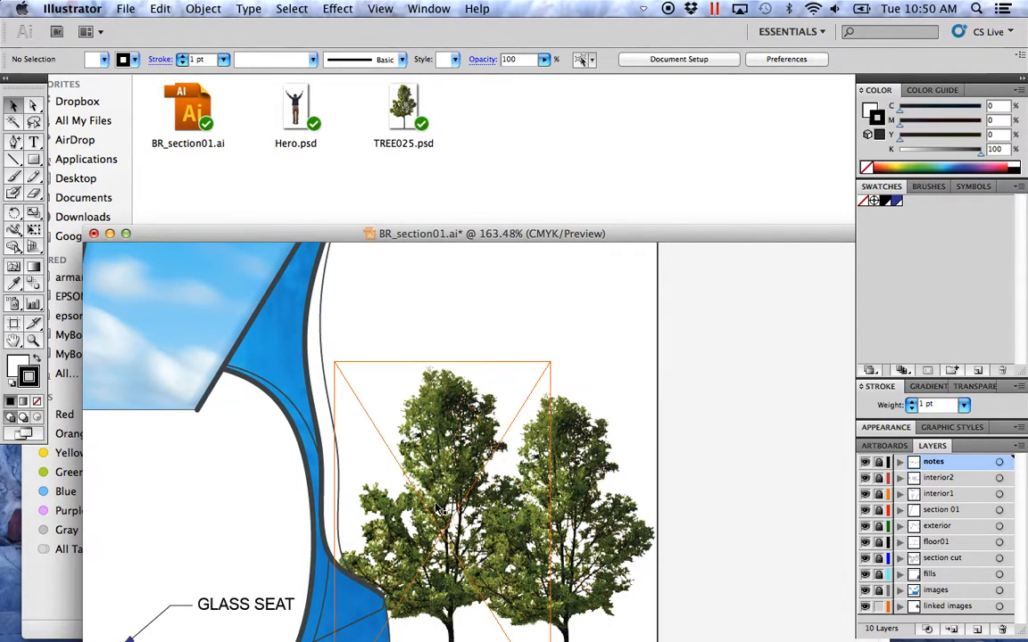
pyautogui.keyDown('alt'); pyautogui.keyDown('super'); pyautogui.click(399, 494); pyautogui.keyUp('super'); pyautogui.keyUp('alt')
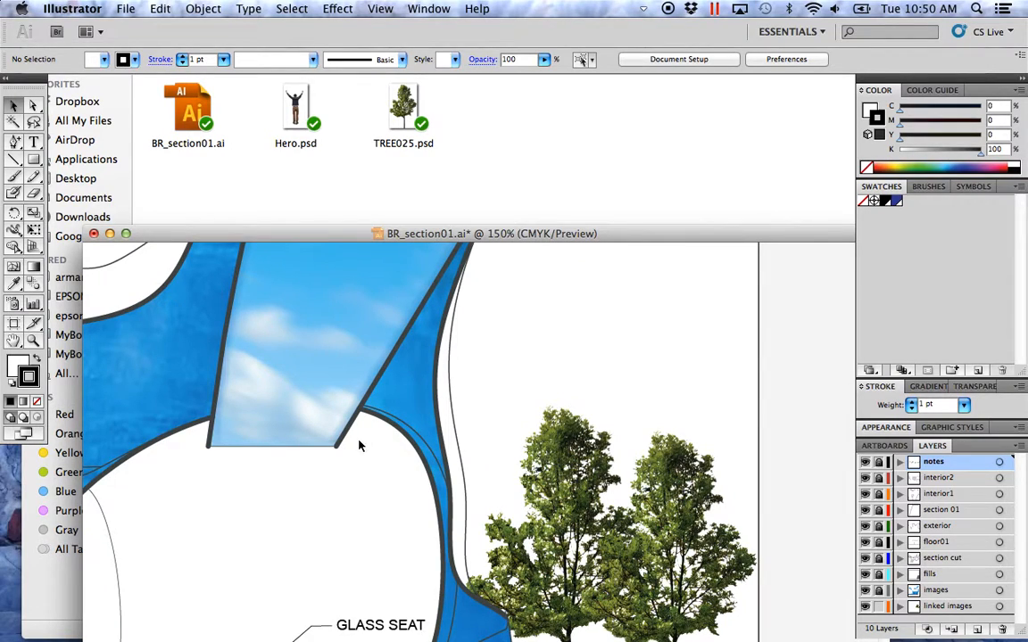
pyautogui.click(126, 233)
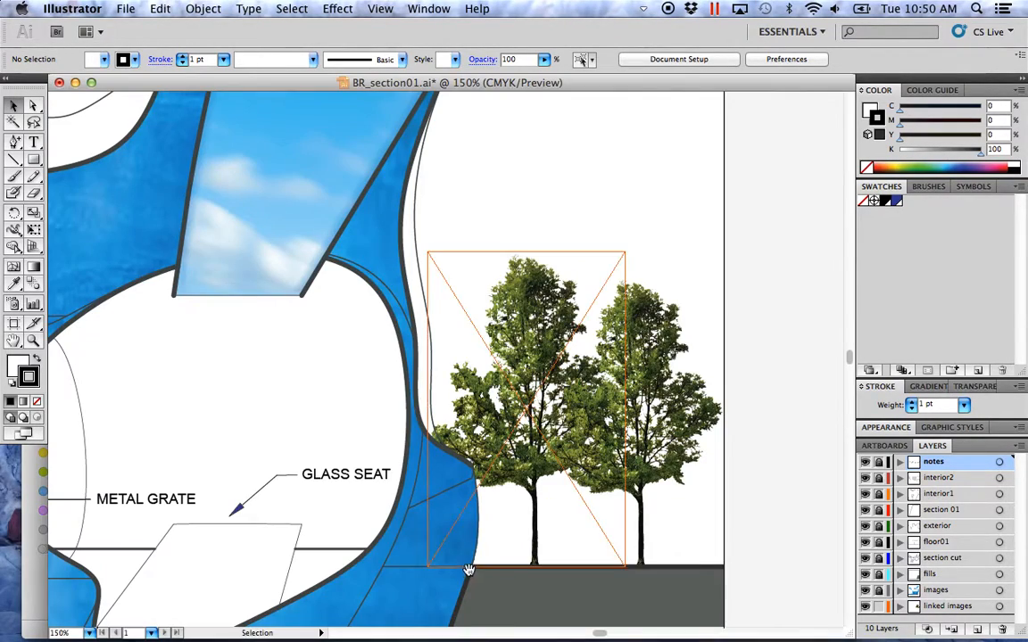
# Step: Review the updated trees and man with transparent backgrounds across the section drawing
pyautogui.keyDown('alt'); pyautogui.keyDown('super'); pyautogui.click(419, 493); pyautogui.keyUp('super'); pyautogui.keyUp('alt')
pyautogui.keyDown('alt'); pyautogui.keyDown('super'); pyautogui.click(360, 440); pyautogui.keyUp('super'); pyautogui.keyUp('alt')
pyautogui.keyDown('alt'); pyautogui.keyDown('super'); pyautogui.click(312, 357); pyautogui.keyUp('super'); pyautogui.keyUp('alt')
pyautogui.moveTo(508, 280); pyautogui.dragTo(499, 346)
pyautogui.click(652, 379)
pyautogui.click(709, 369)
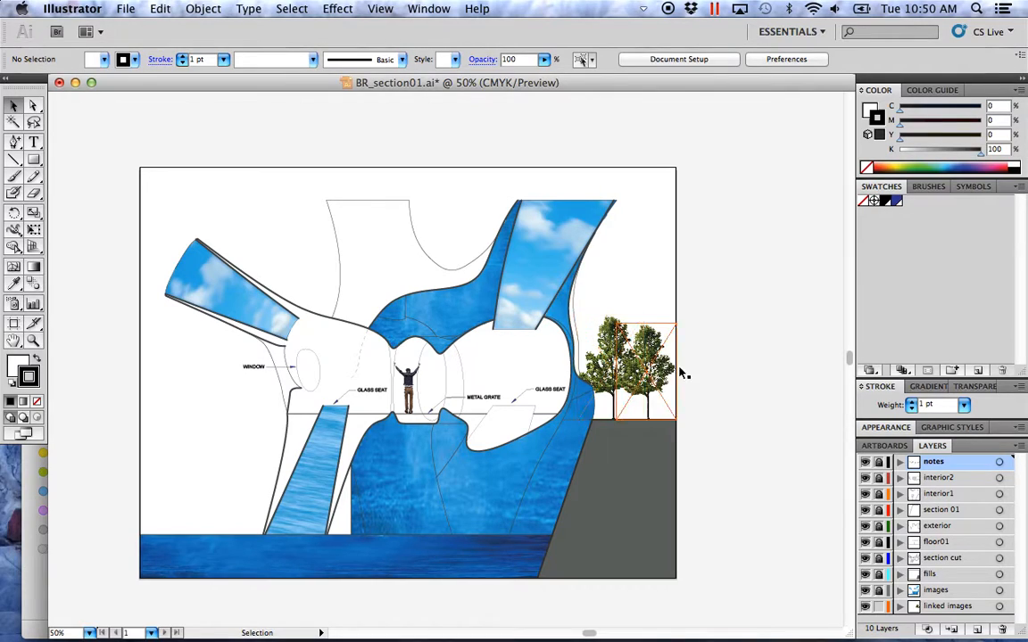
pyautogui.moveTo(695, 418); pyautogui.dragTo(450, 142)
pyautogui.moveTo(446, 369); pyautogui.dragTo(434, 373)
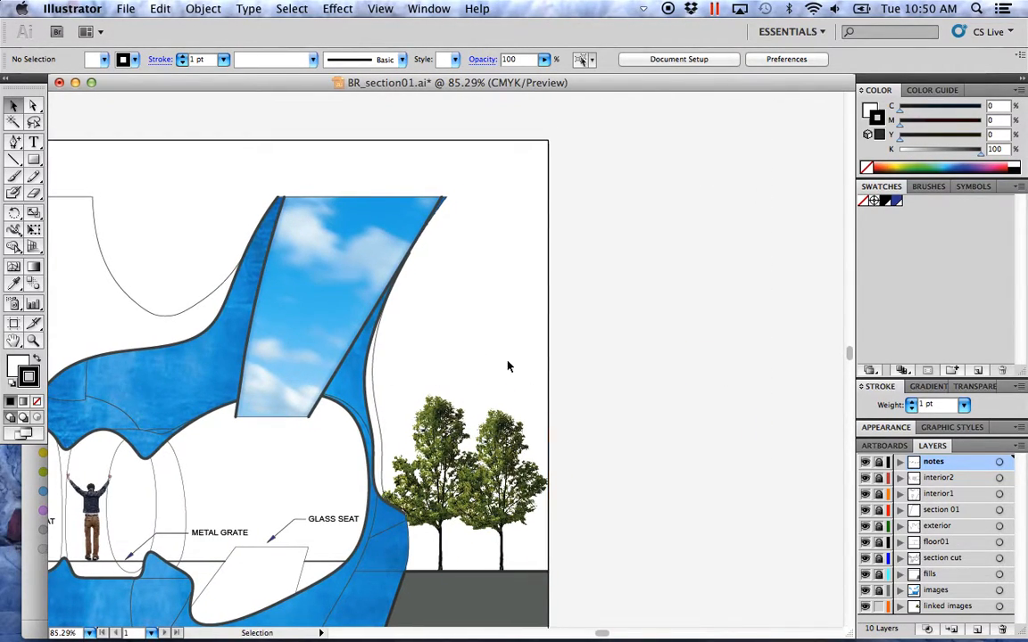
pyautogui.moveTo(220, 419); pyautogui.dragTo(443, 303)
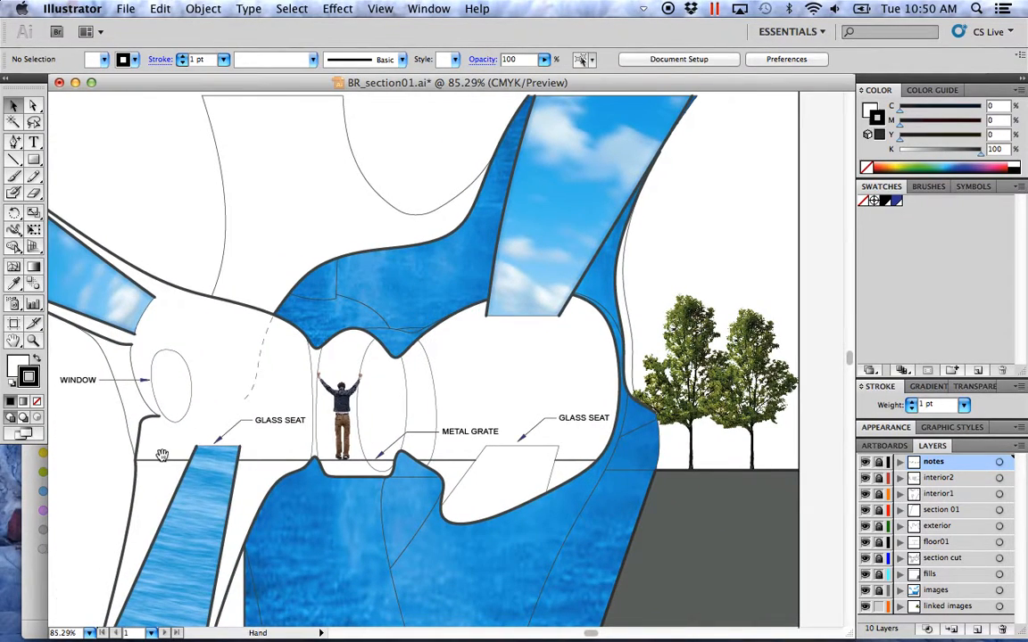
pyautogui.click(238, 467)
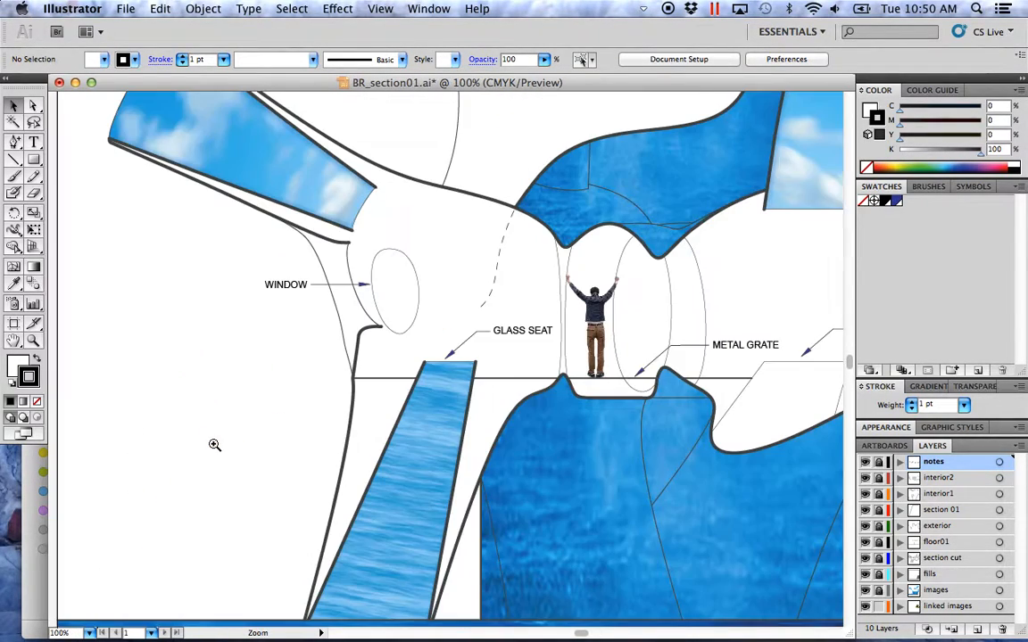
# Step: Make the linked images layer active and start placing an image file into the drawing
pyautogui.click(126, 10)
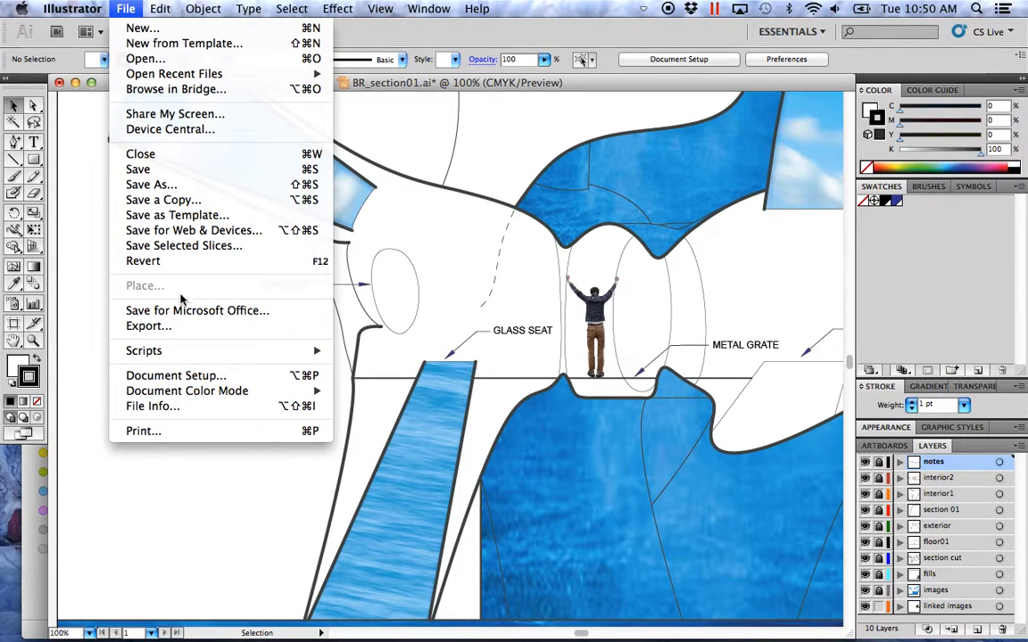
pyautogui.click(194, 501)
pyautogui.click(964, 608)
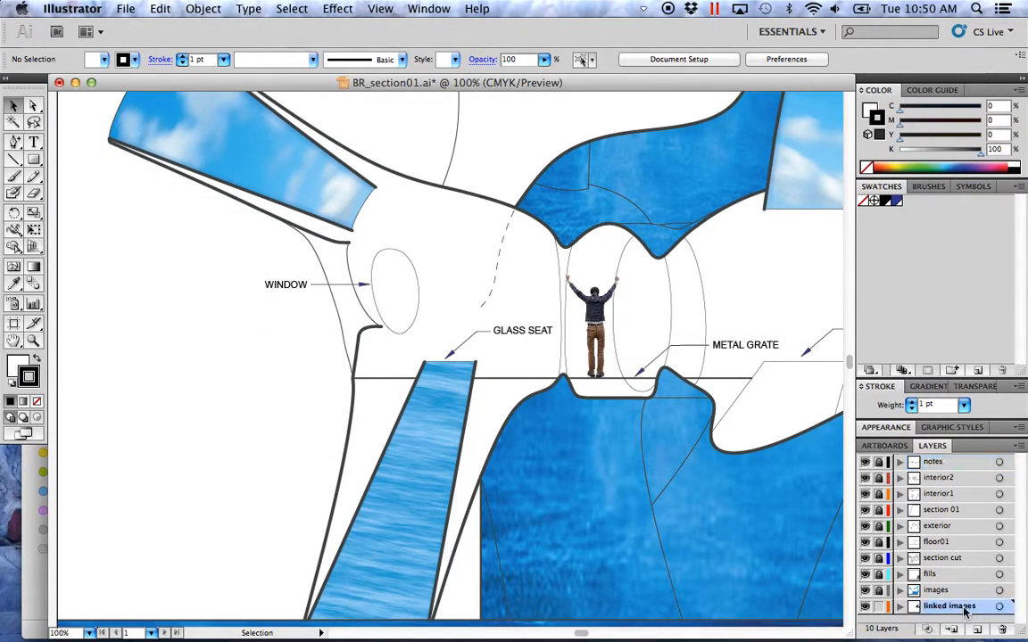
pyautogui.click(126, 9)
pyautogui.click(147, 286)
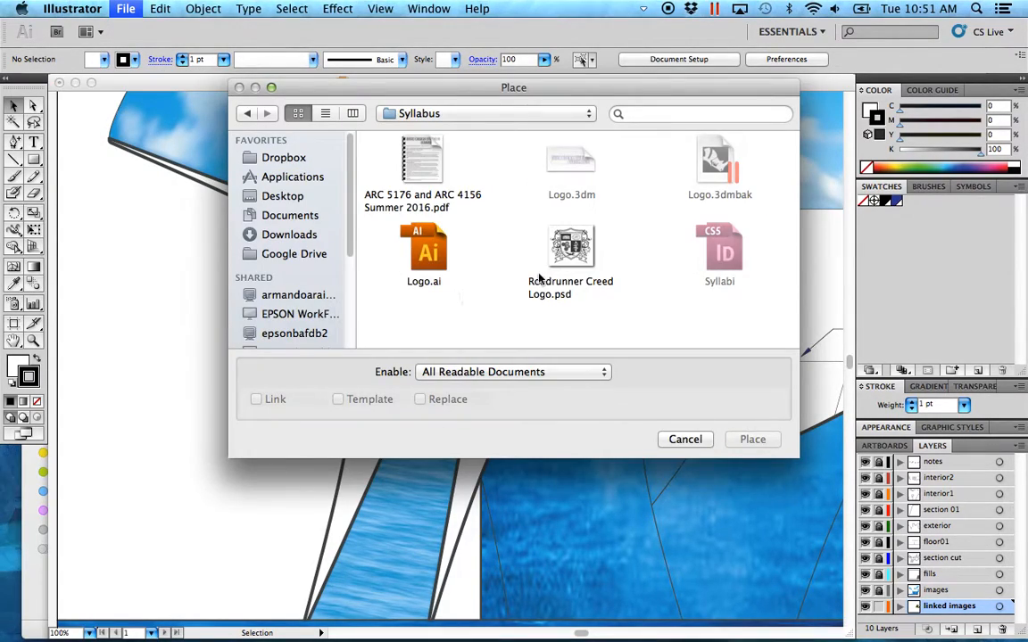
# Step: Browse the file locations for the image to place, going to Dropbox and opening its UTSA folder
pyautogui.click(589, 117)
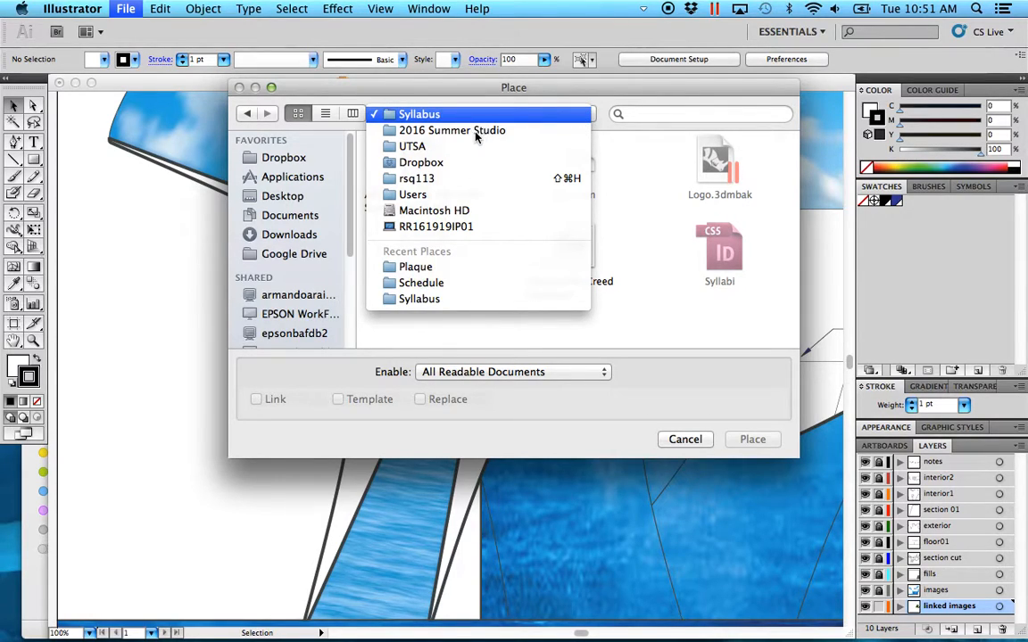
pyautogui.click(420, 165)
pyautogui.scroll(-5, 490, 264)
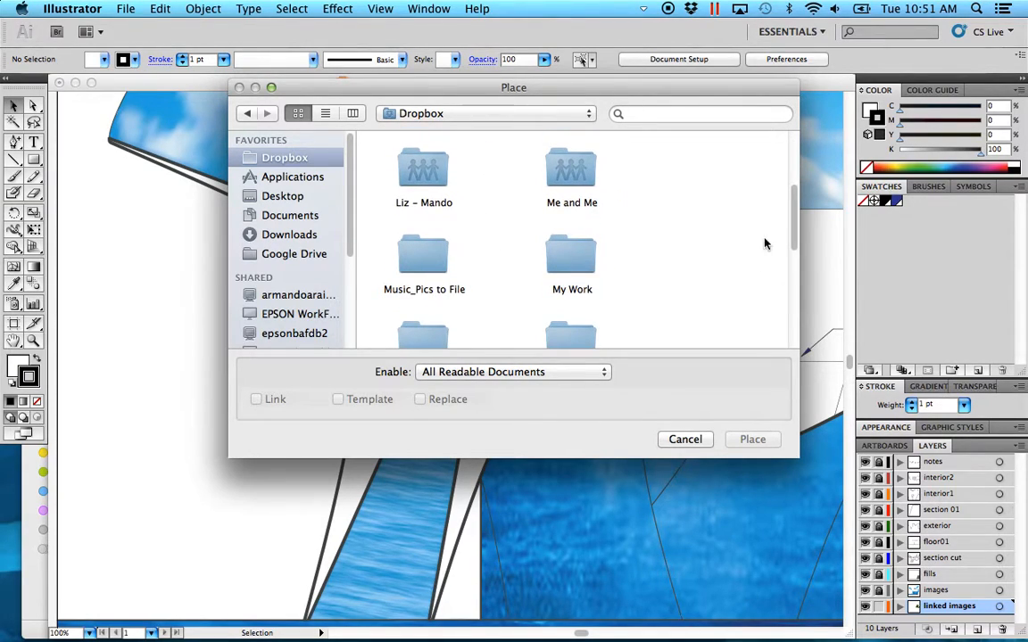
pyautogui.moveTo(794, 230); pyautogui.dragTo(787, 383)
pyautogui.click(570, 301)
pyautogui.scroll(-4, 518, 281)
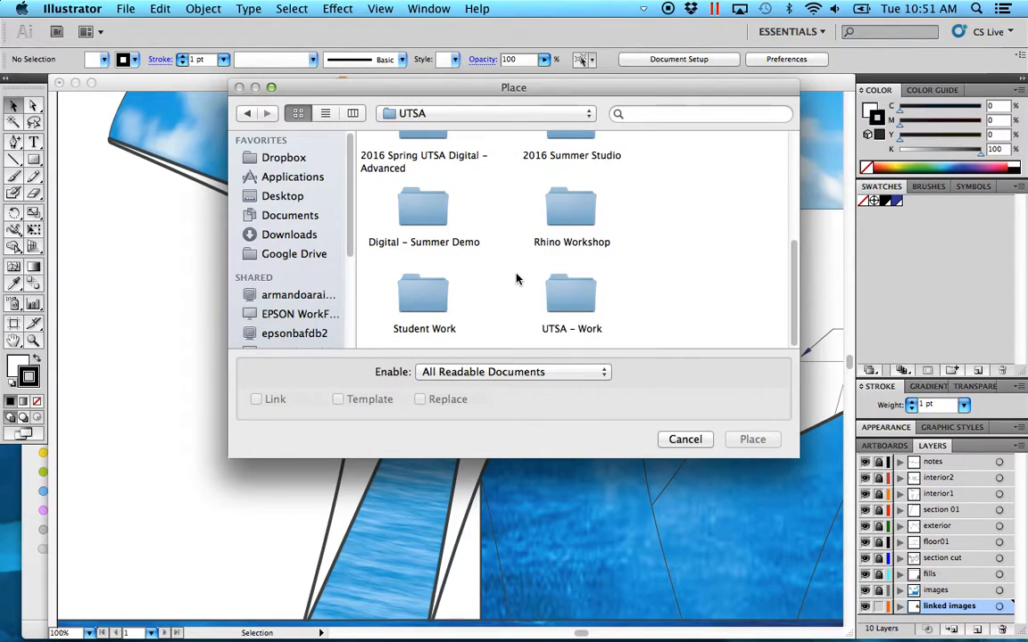
# Step: Open the Illustrator and Photoshop folder through UTSA - Work, Youtube Videos - Files and Photoshop
pyautogui.doubleClick(562, 302)
pyautogui.scroll(-4, 481, 285)
pyautogui.scroll(-15, 510, 299)
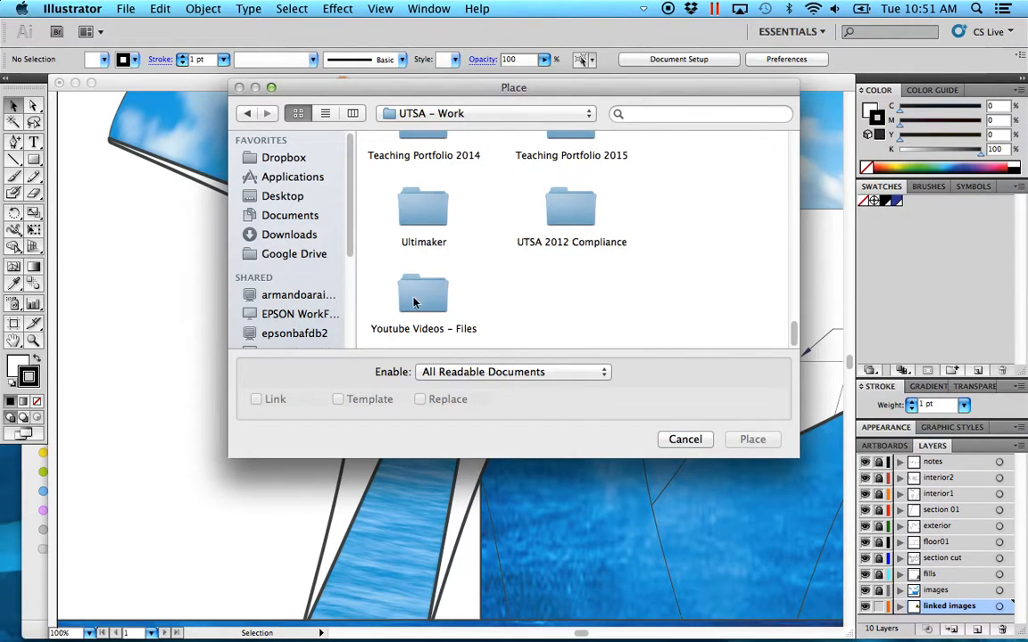
pyautogui.doubleClick(413, 302)
pyautogui.scroll(-5, 523, 280)
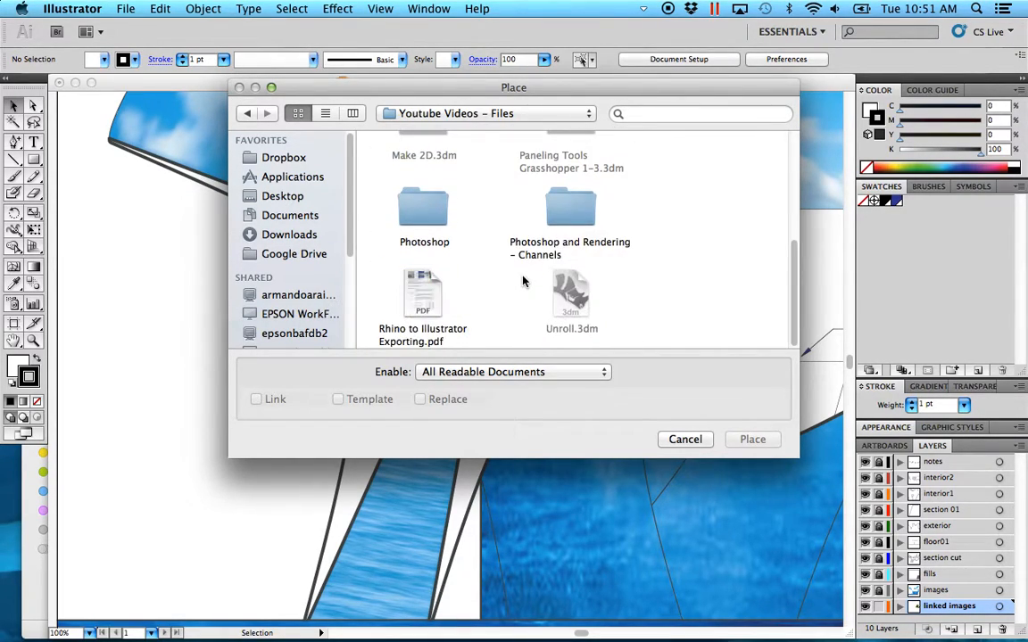
pyautogui.doubleClick(411, 214)
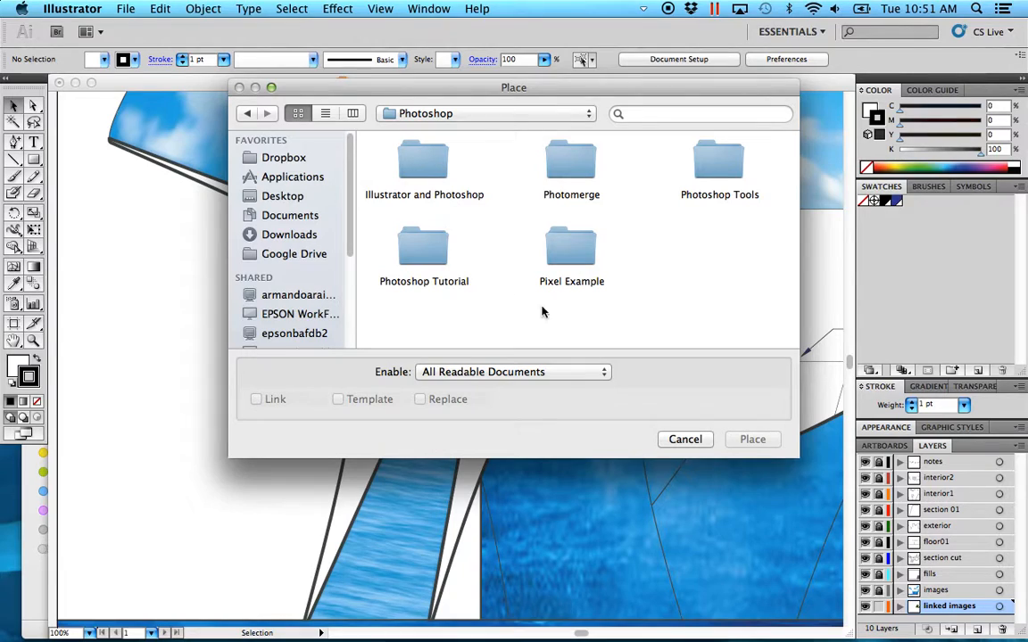
pyautogui.doubleClick(414, 170)
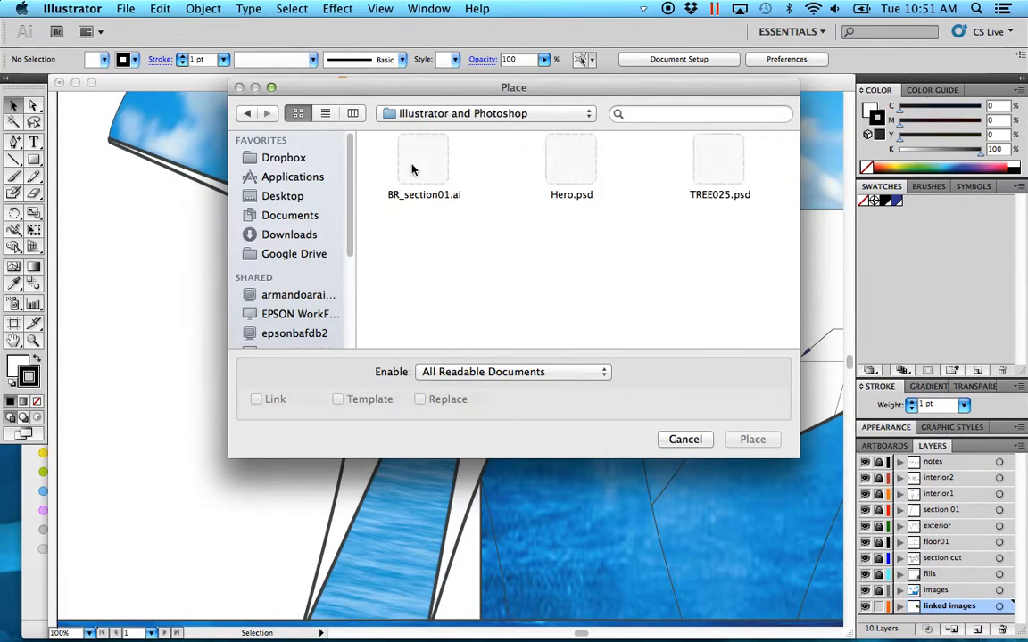
# Step: Place Hero.psd into the section drawing as a linked file
pyautogui.click(574, 165)
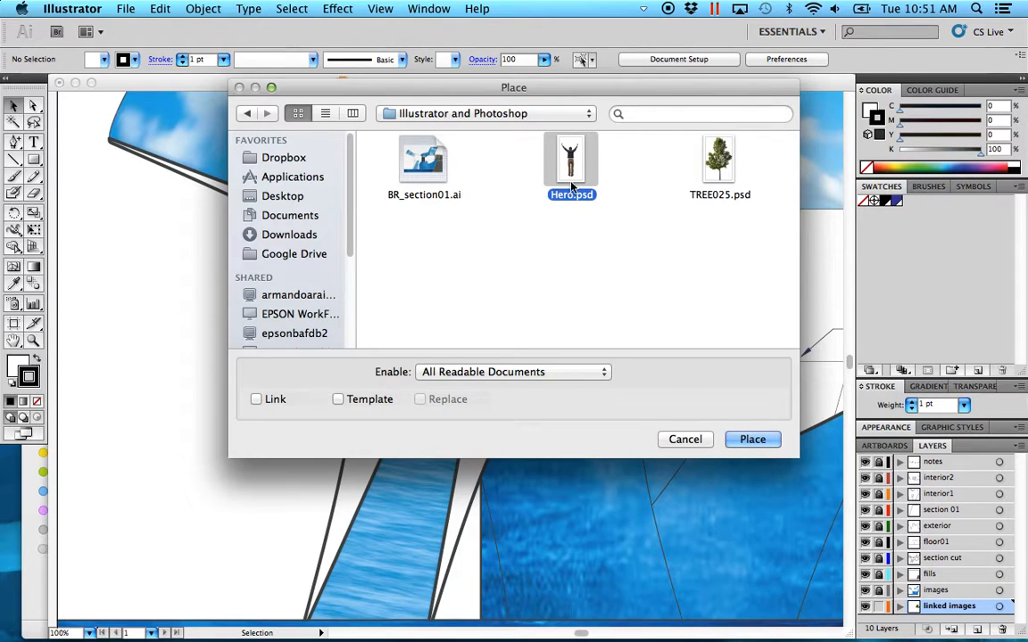
pyautogui.moveTo(575, 89); pyautogui.dragTo(489, 165)
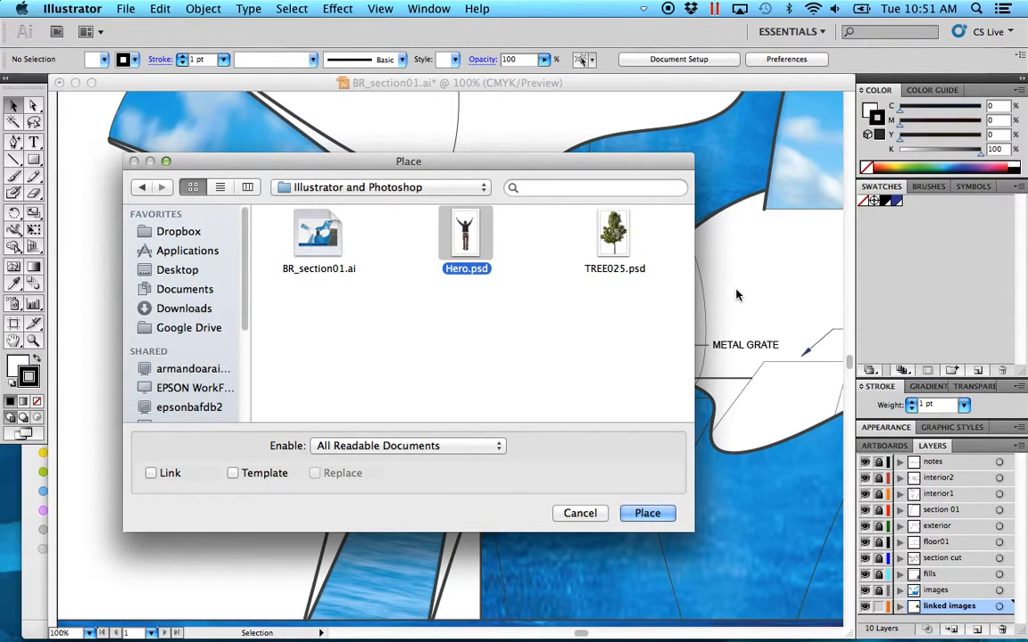
pyautogui.click(151, 474)
pyautogui.moveTo(521, 162); pyautogui.dragTo(461, 165)
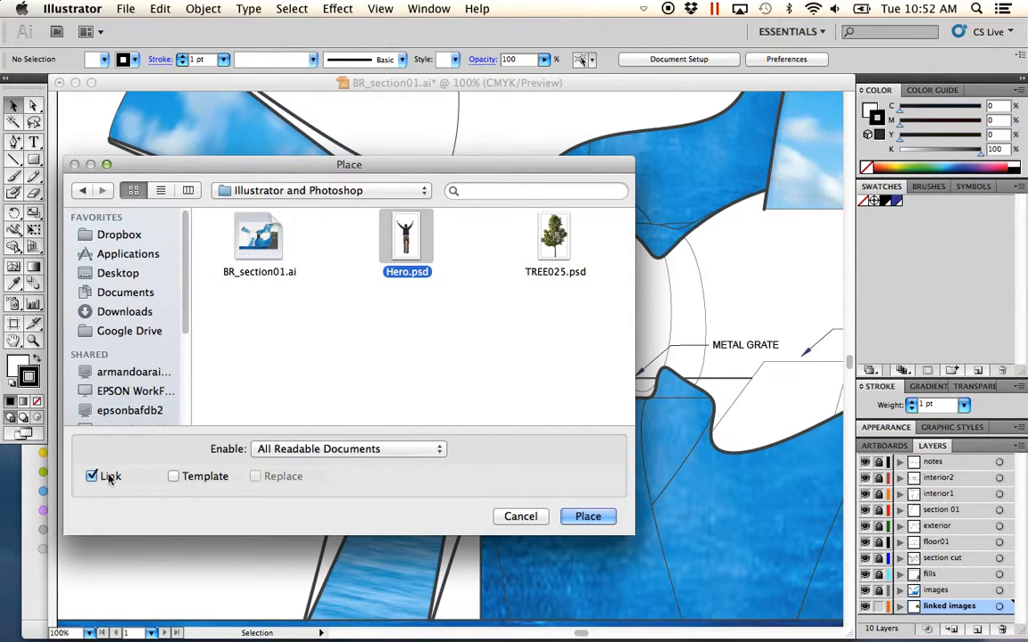
pyautogui.click(588, 518)
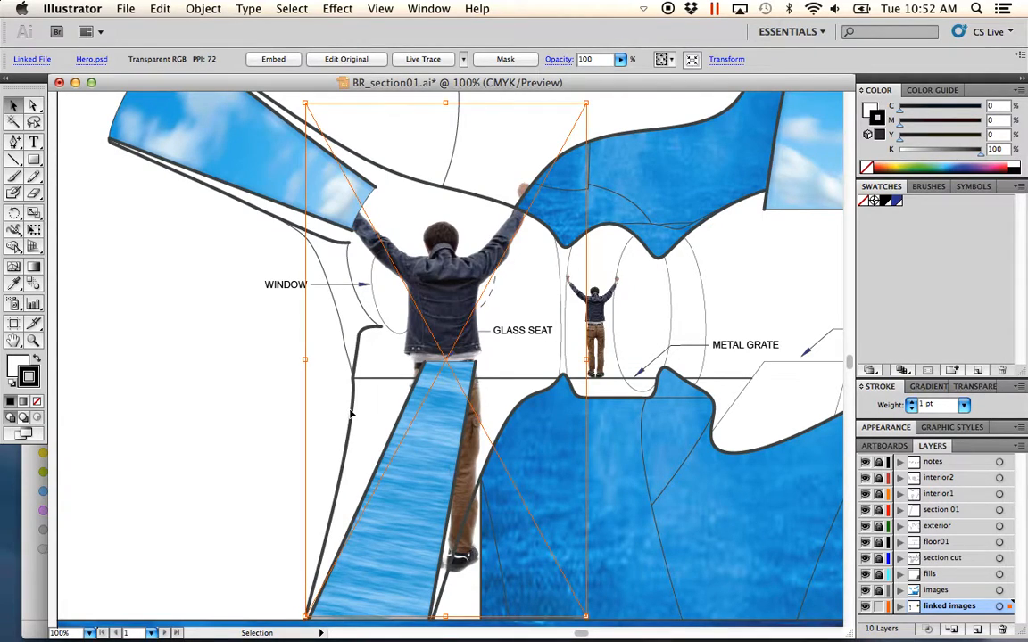
# Step: Move the newly placed large man off the artboard into the empty canvas beside the section's left edge
pyautogui.keyDown('alt'); pyautogui.keyDown('super'); pyautogui.click(390, 438); pyautogui.keyUp('super'); pyautogui.keyUp('alt')
pyautogui.moveTo(497, 351); pyautogui.dragTo(582, 360)
pyautogui.moveTo(580, 265); pyautogui.dragTo(198, 256)
pyautogui.moveTo(280, 329); pyautogui.dragTo(408, 371)
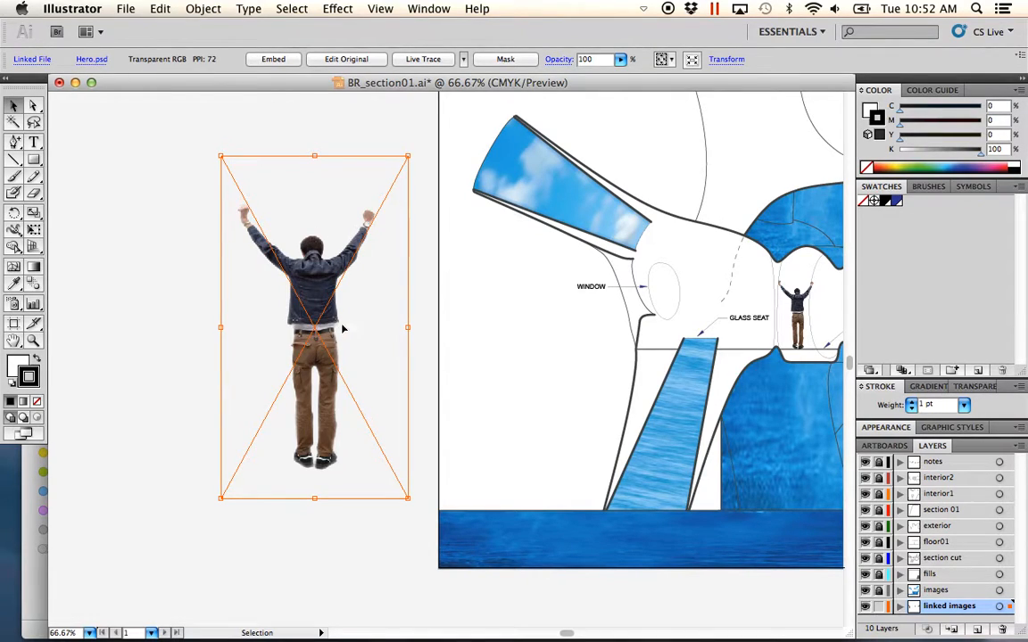
pyautogui.moveTo(337, 339); pyautogui.dragTo(276, 339)
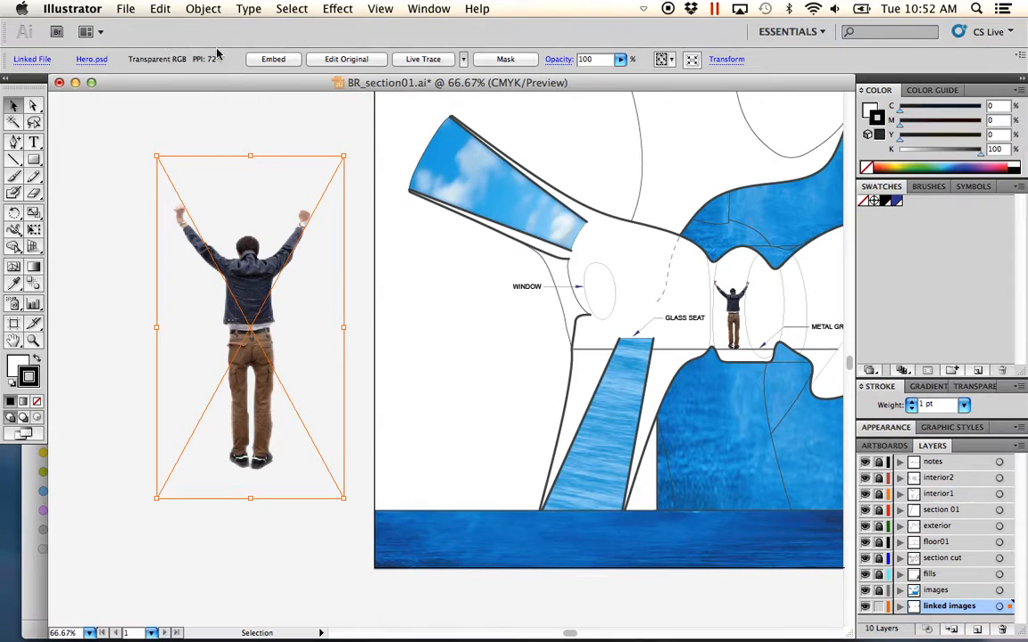
# Step: Embed the large Hero.psd image with its layers flattened to a single image, and deselect it
pyautogui.click(272, 60)
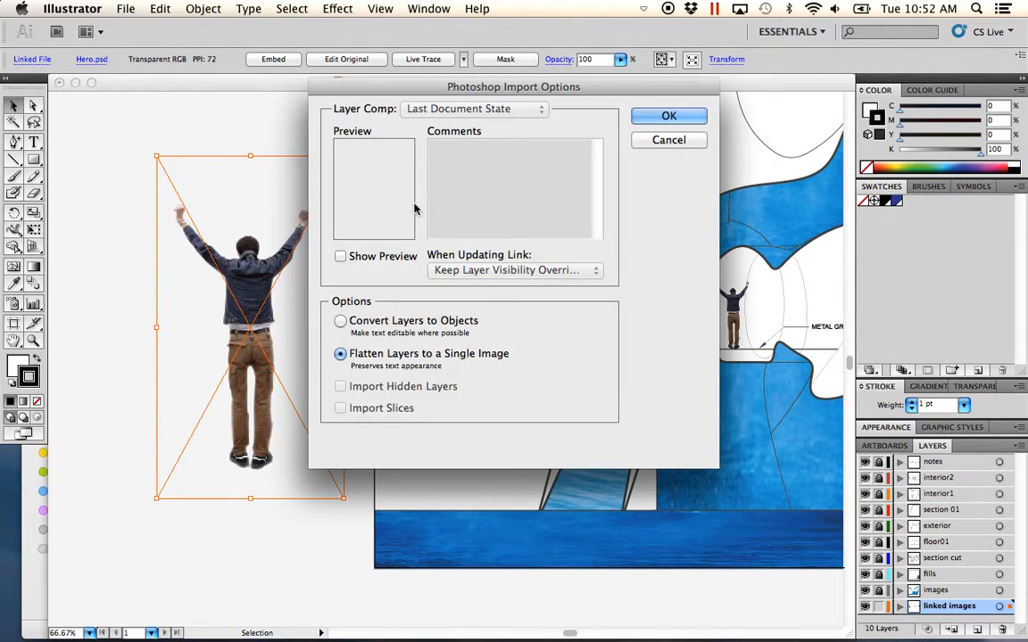
pyautogui.click(669, 117)
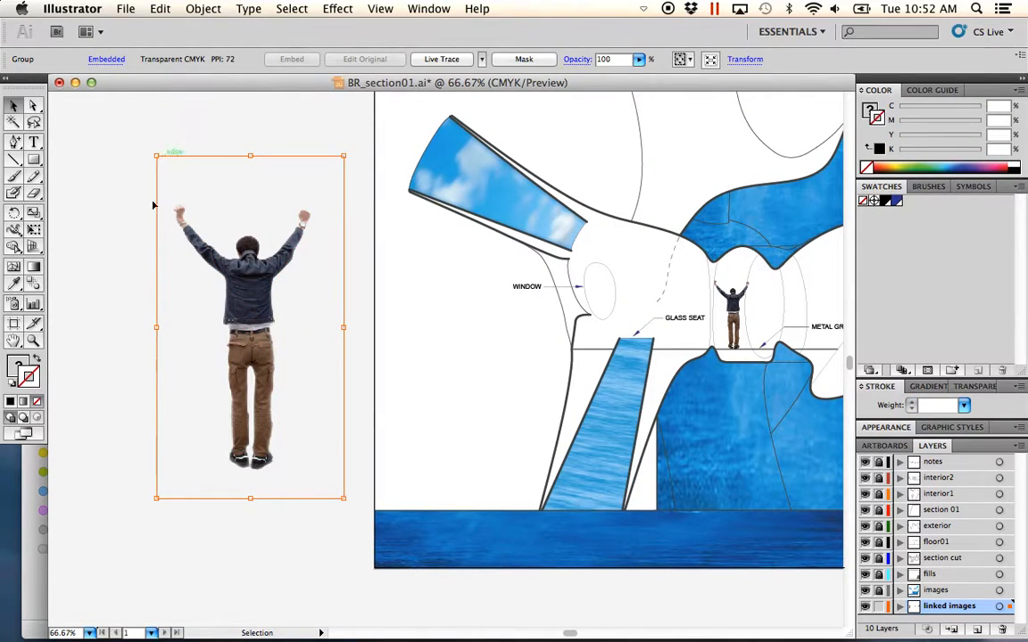
pyautogui.click(133, 344)
pyautogui.click(214, 357)
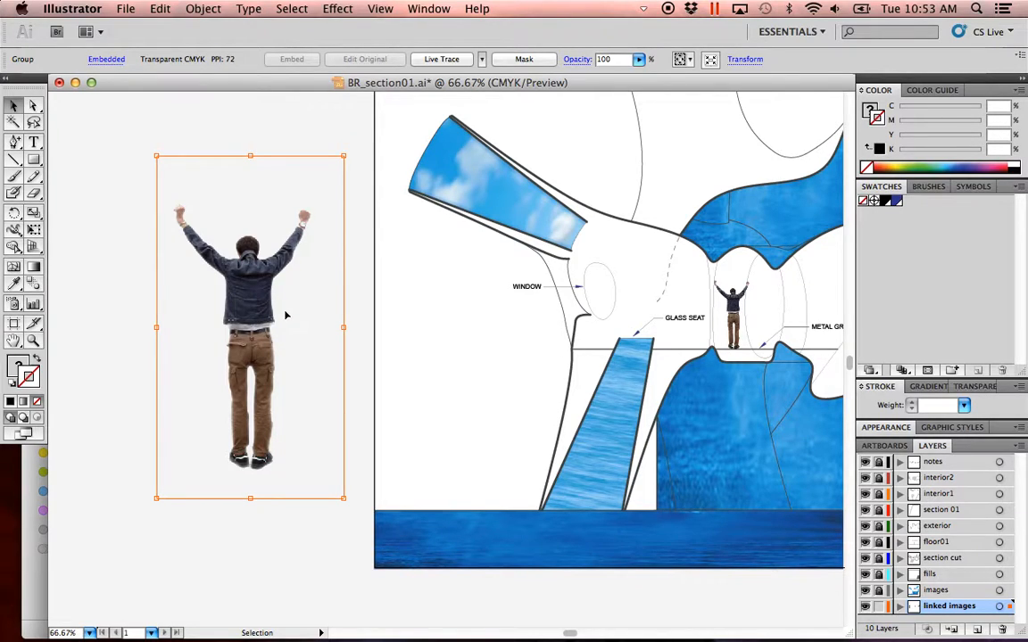
pyautogui.click(356, 310)
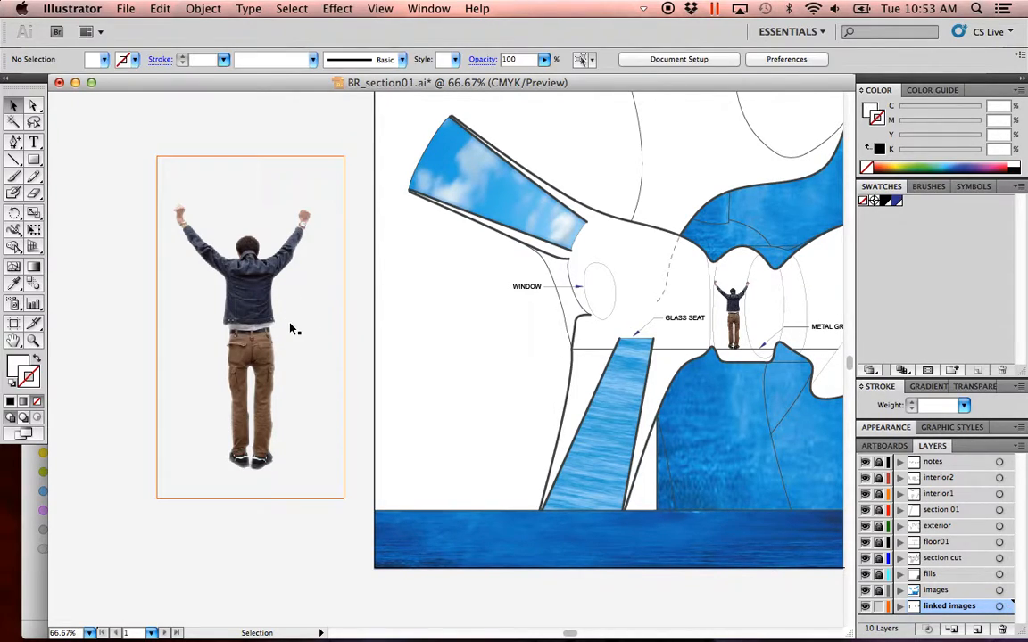
pyautogui.keyDown('alt'); pyautogui.keyDown('super'); pyautogui.click(483, 330); pyautogui.keyUp('super'); pyautogui.keyUp('alt')
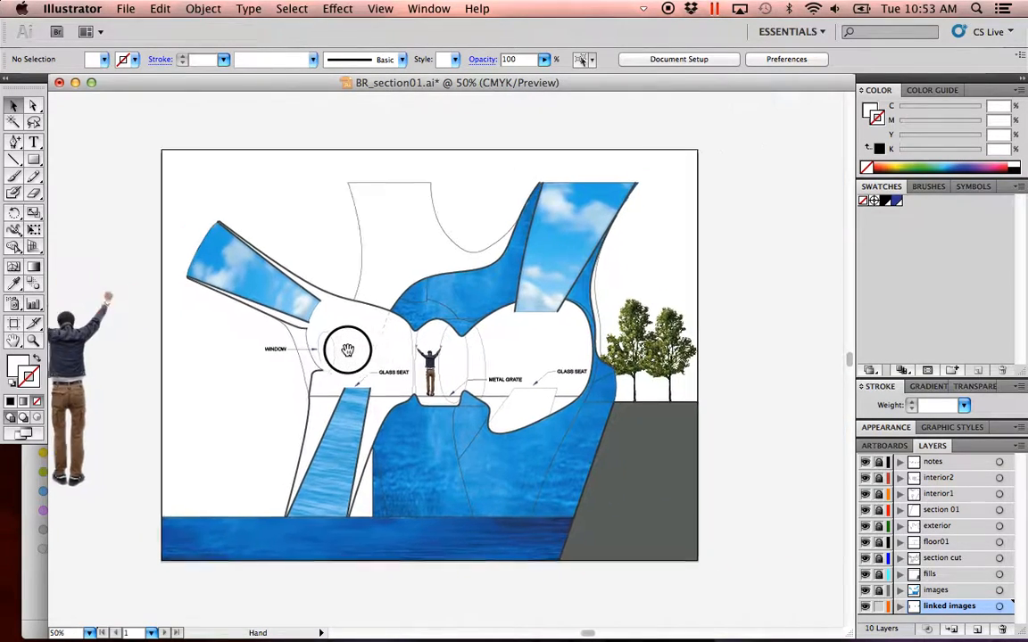